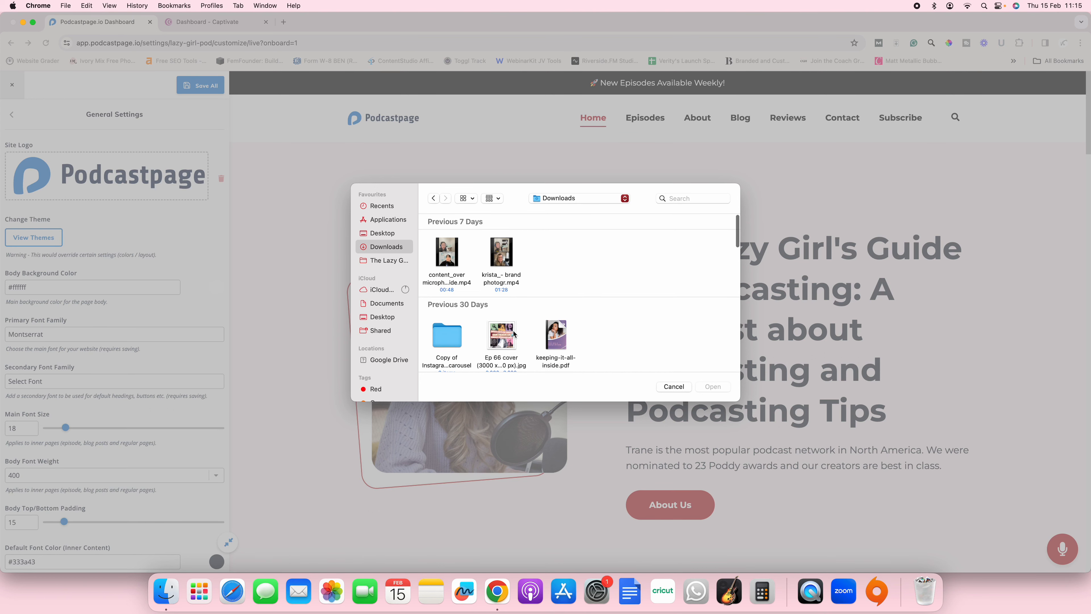
# Upload the Ep 66 cover JPG from the Downloads folder as the site logo
pyautogui.click(501, 341)
pyautogui.click(712, 388)
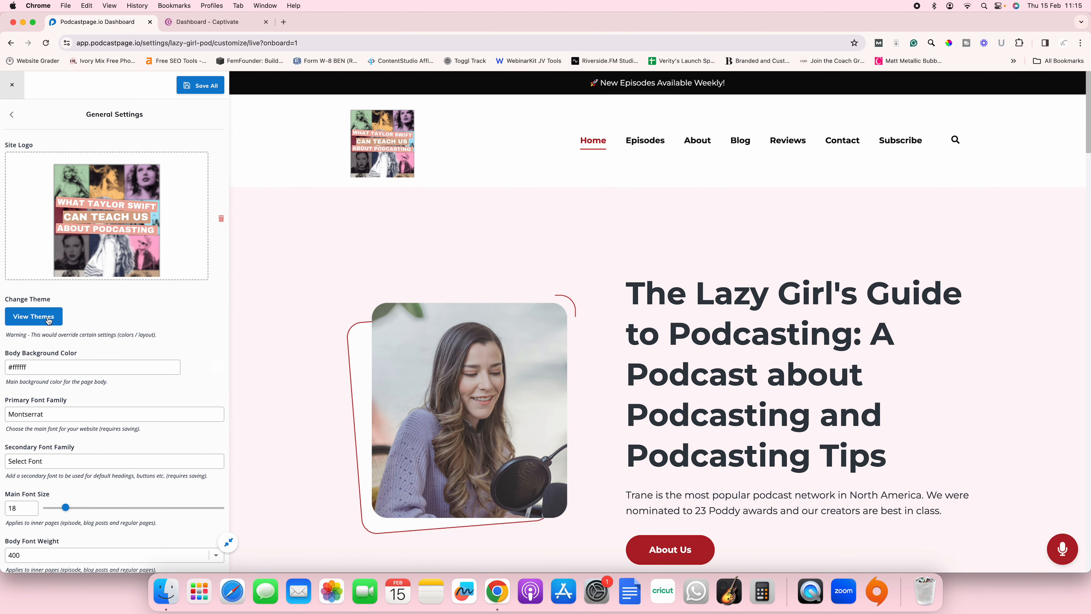
# Look through the fonts offered for the primary font family without choosing one
pyautogui.scroll(-3, 147, 297)
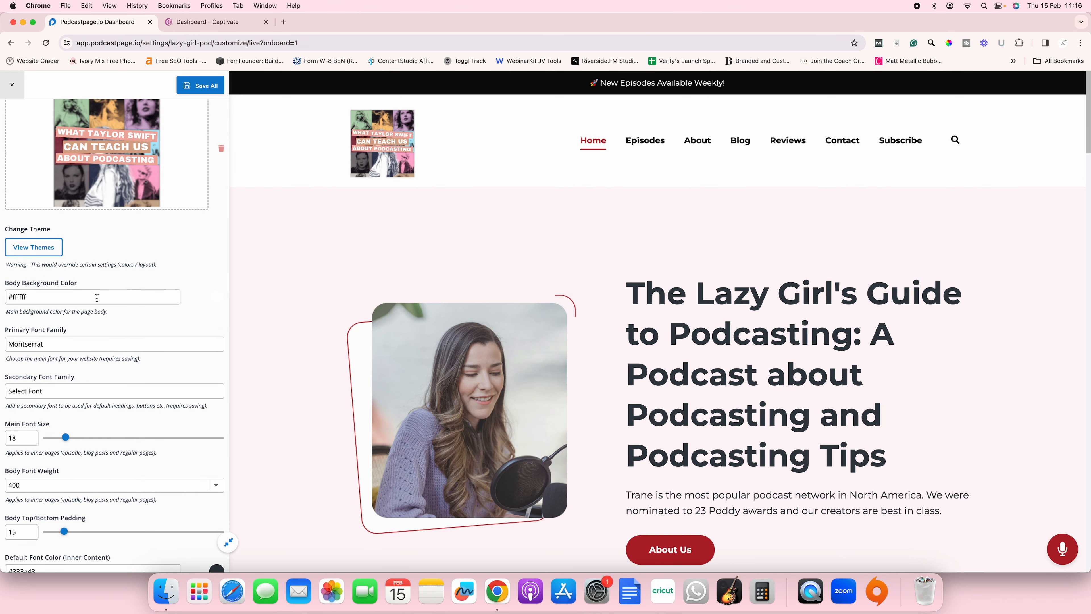
pyautogui.click(146, 343)
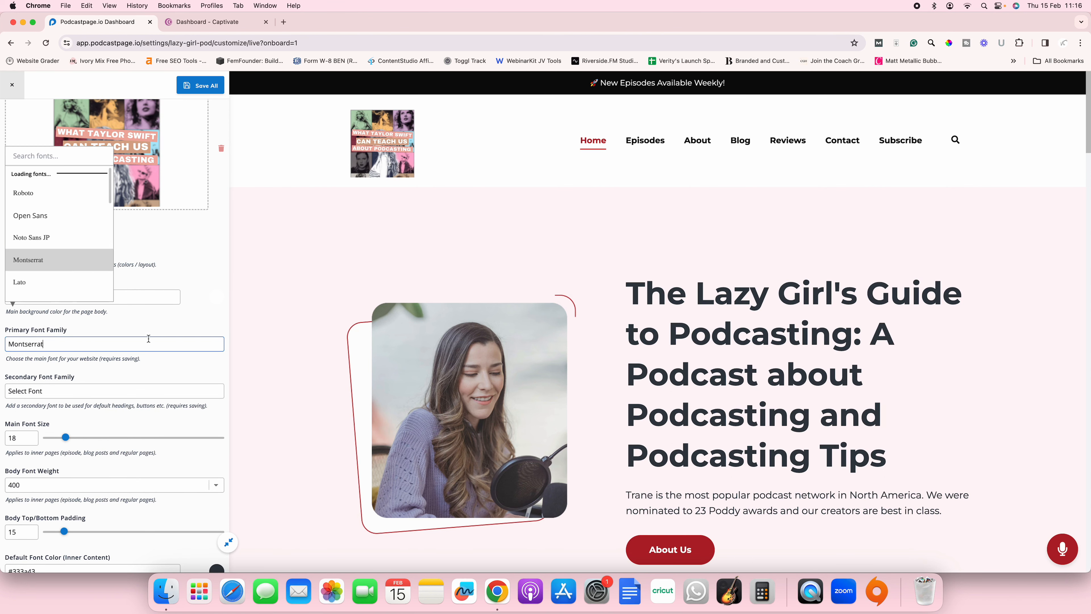
pyautogui.scroll(-1, 70, 239)
pyautogui.click(197, 260)
# Increase the site's main font size to 24
pyautogui.scroll(-5, 194, 262)
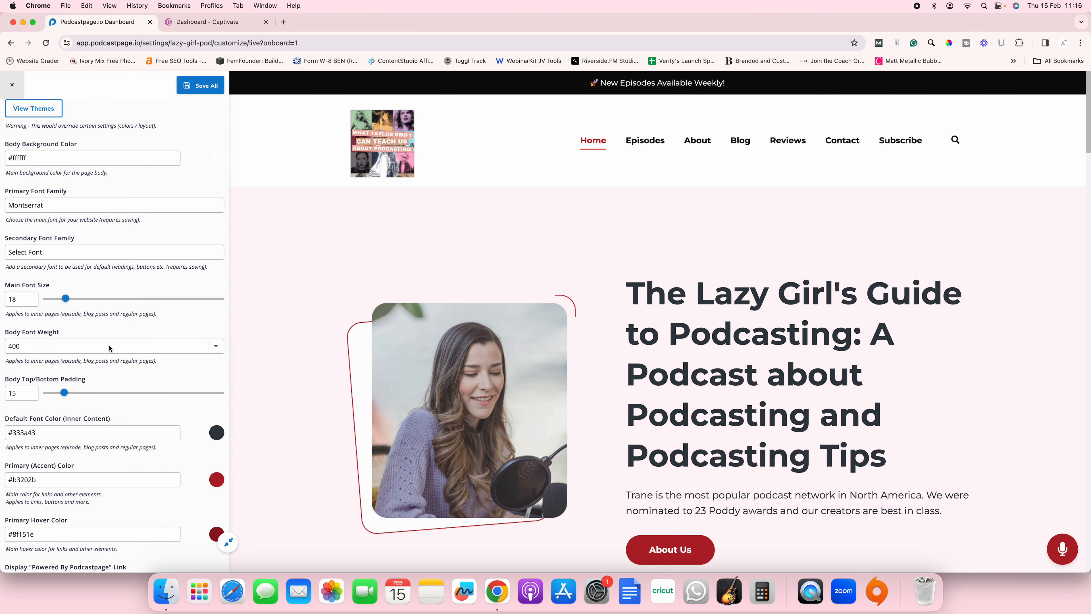
pyautogui.moveTo(67, 300)
pyautogui.mouseDown()
pyautogui.moveTo(134, 299)
pyautogui.moveTo(77, 304)
pyautogui.mouseUp()
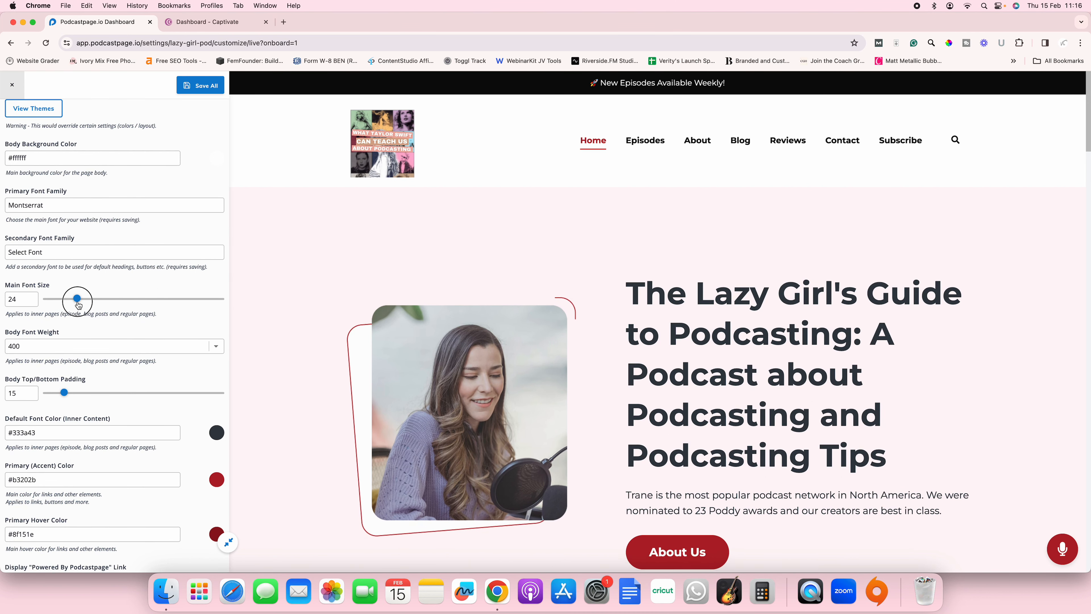
# Set the site's primary accent color to hex #efada1
pyautogui.scroll(-5, 118, 297)
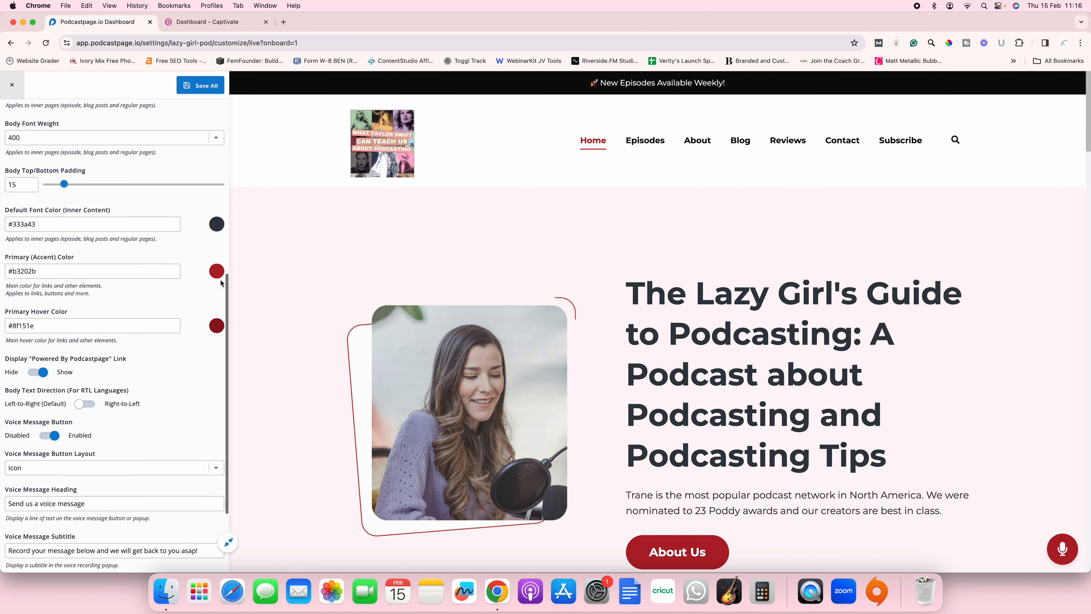
pyautogui.click(215, 272)
pyautogui.moveTo(84, 253); pyautogui.dragTo(55, 254)
pyautogui.write('be')
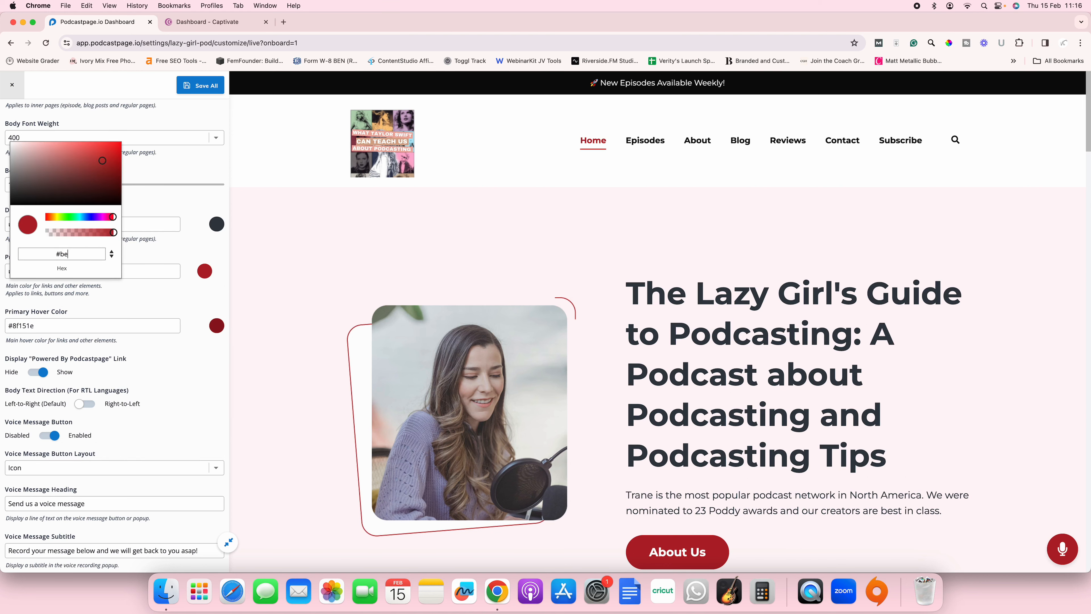
pyautogui.write('fada1')
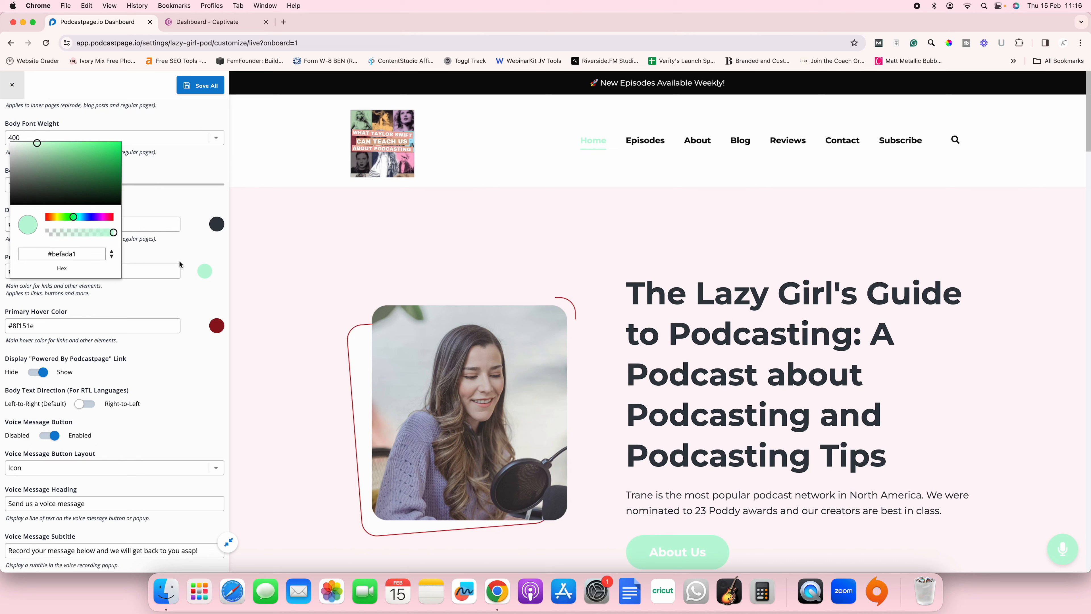
pyautogui.press('BackSpace')
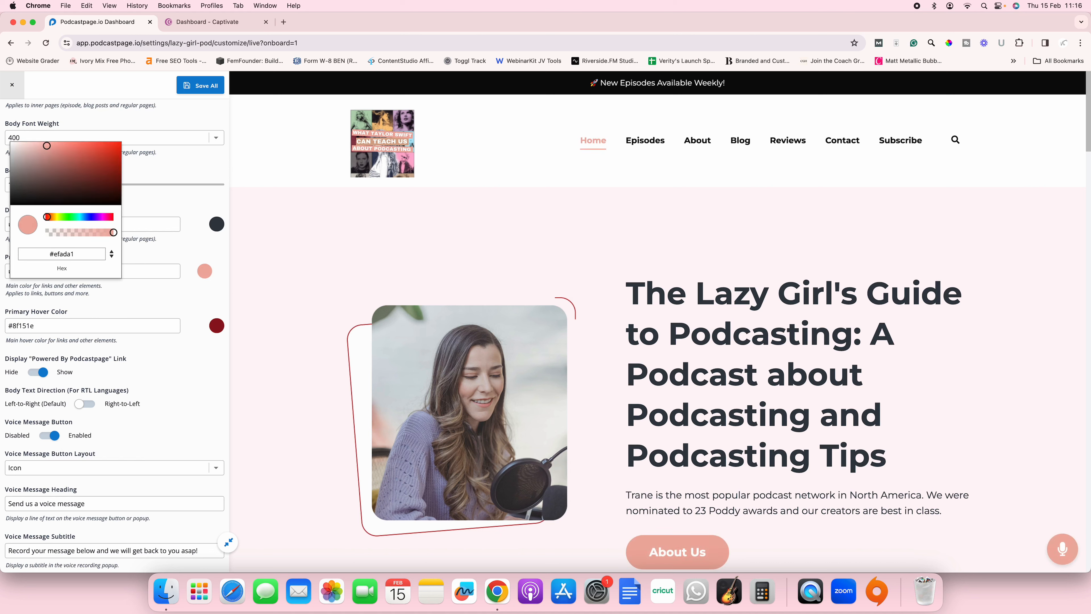
pyautogui.click(212, 296)
# Check the About Us button's hover look and change the primary hover color to green #158f75
pyautogui.scroll(-5, 342, 295)
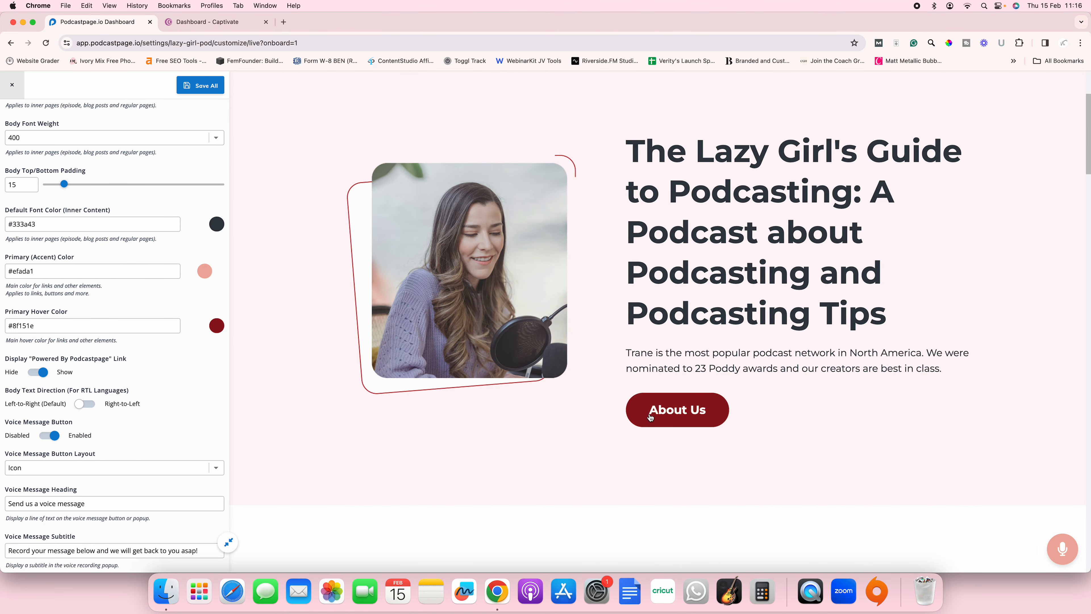
pyautogui.click(213, 328)
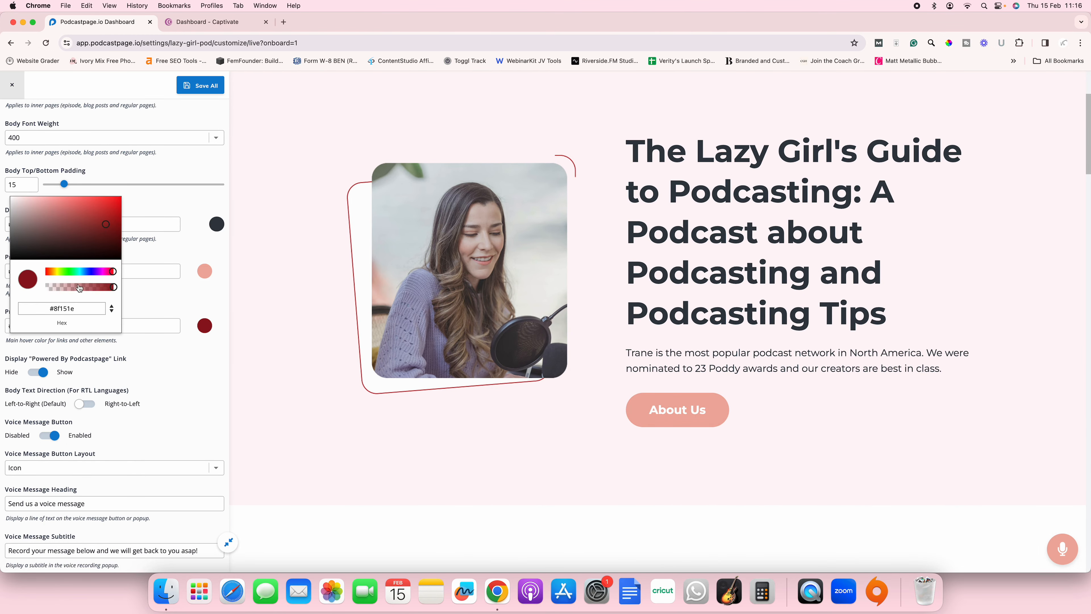
pyautogui.click(77, 271)
pyautogui.click(194, 358)
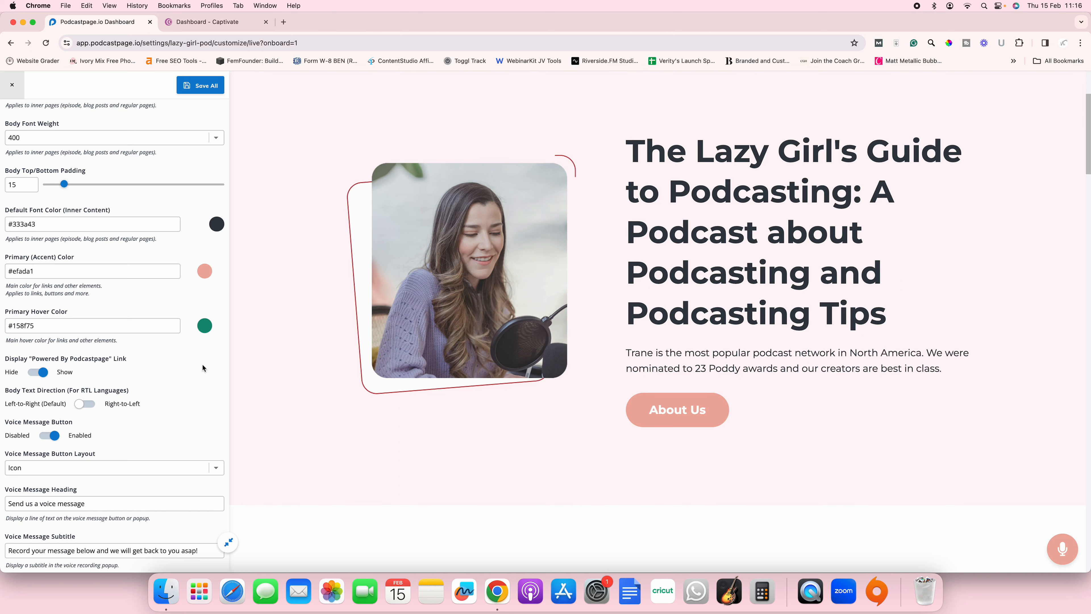
# Hide the "Powered By Podcastpage" link, check the page footer, and show the link again
pyautogui.scroll(-4, 59, 295)
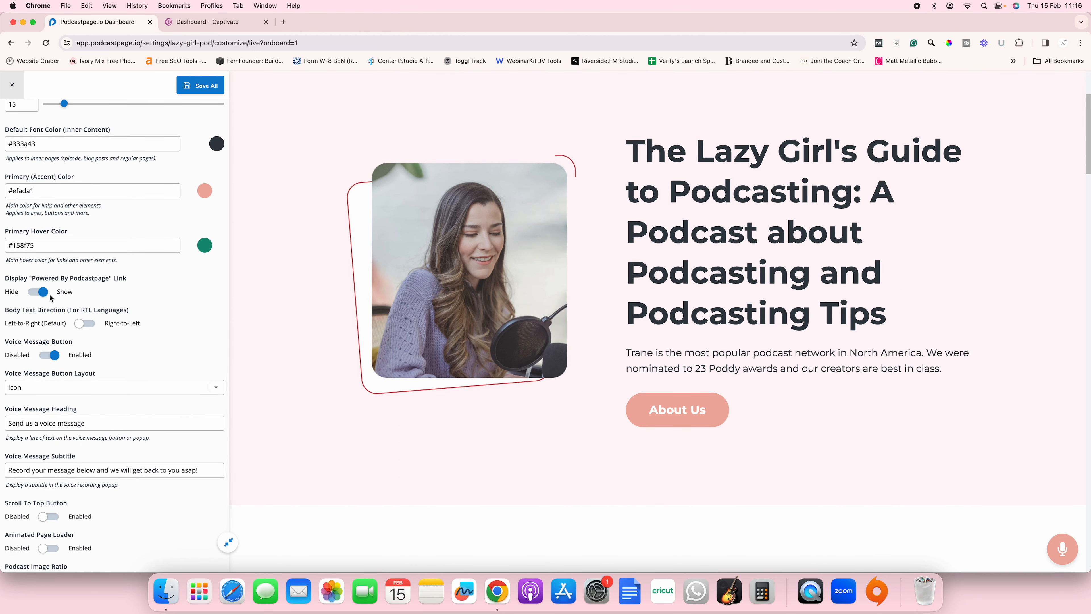
pyautogui.click(38, 292)
pyautogui.scroll(-10, 319, 295)
pyautogui.scroll(-15, 319, 291)
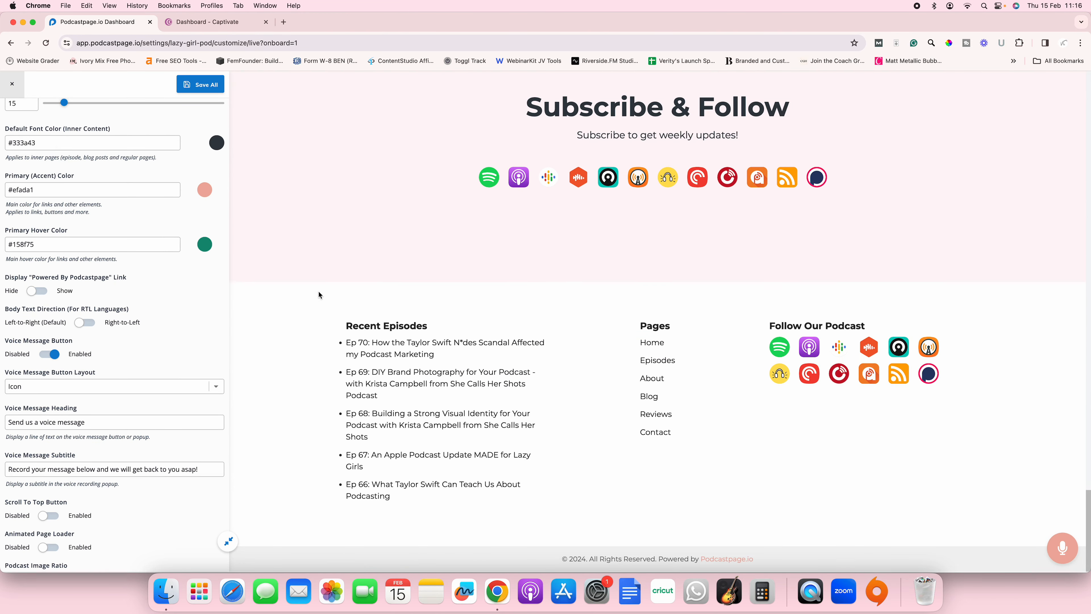
pyautogui.scroll(3, 513, 370)
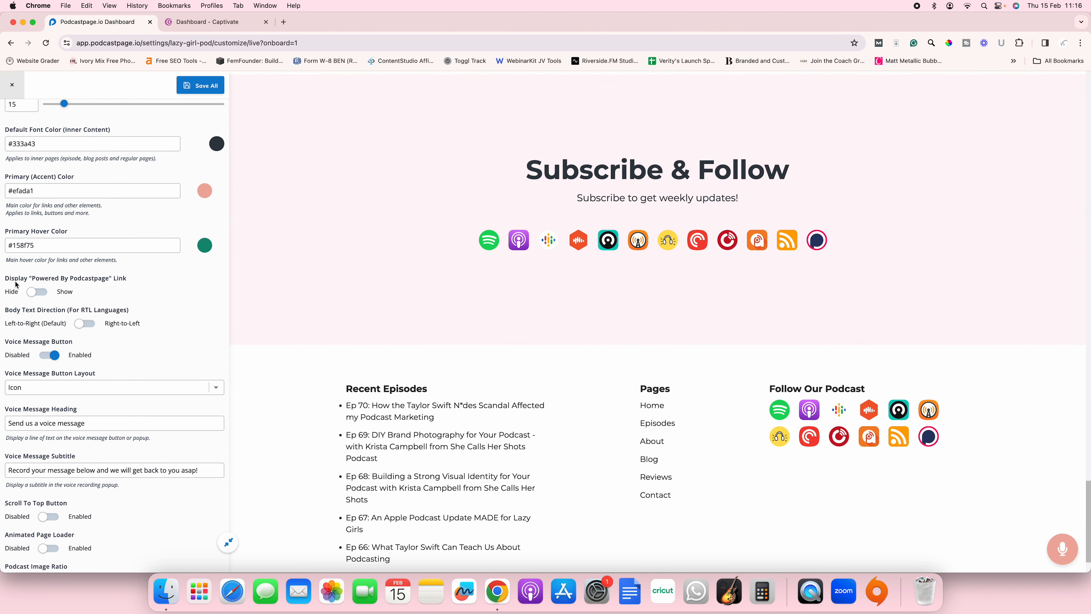
pyautogui.click(38, 292)
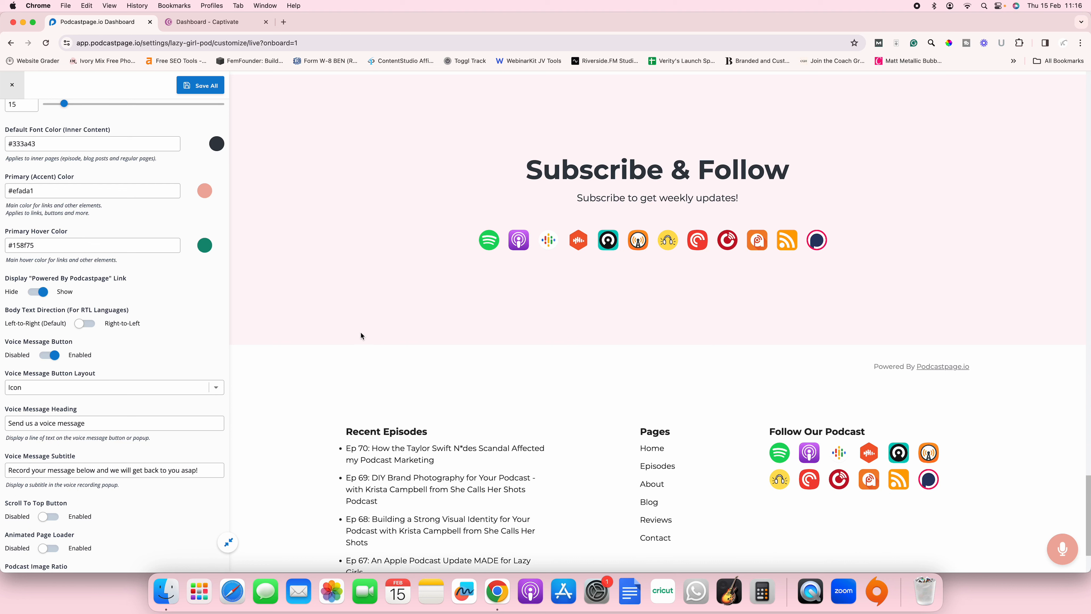
# Preview the voice message pop-up from the microphone button on the homepage, and close it
pyautogui.scroll(-1, 153, 321)
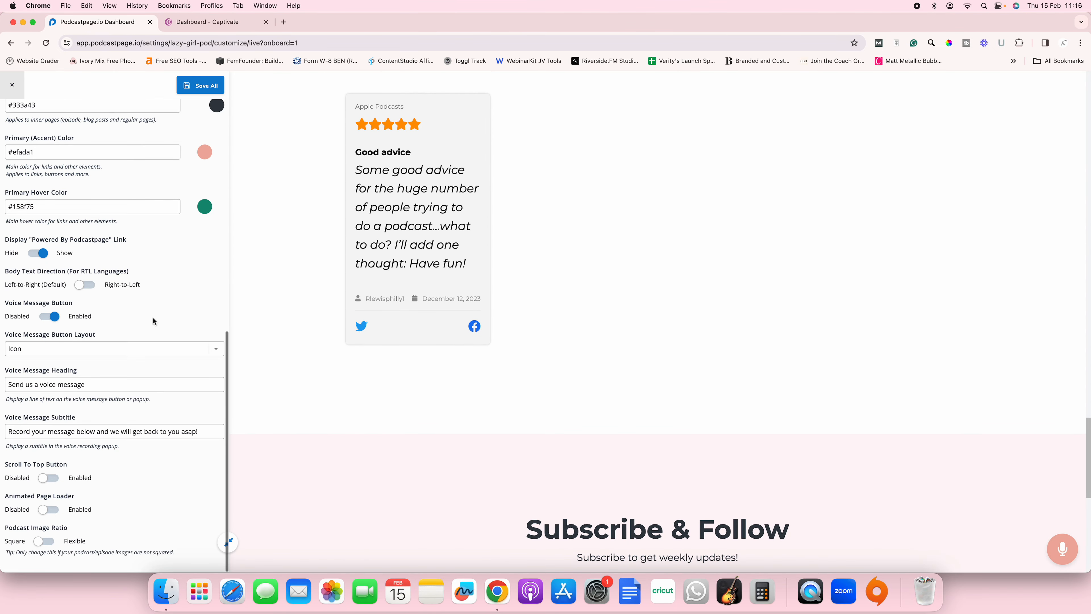
pyautogui.scroll(15, 447, 347)
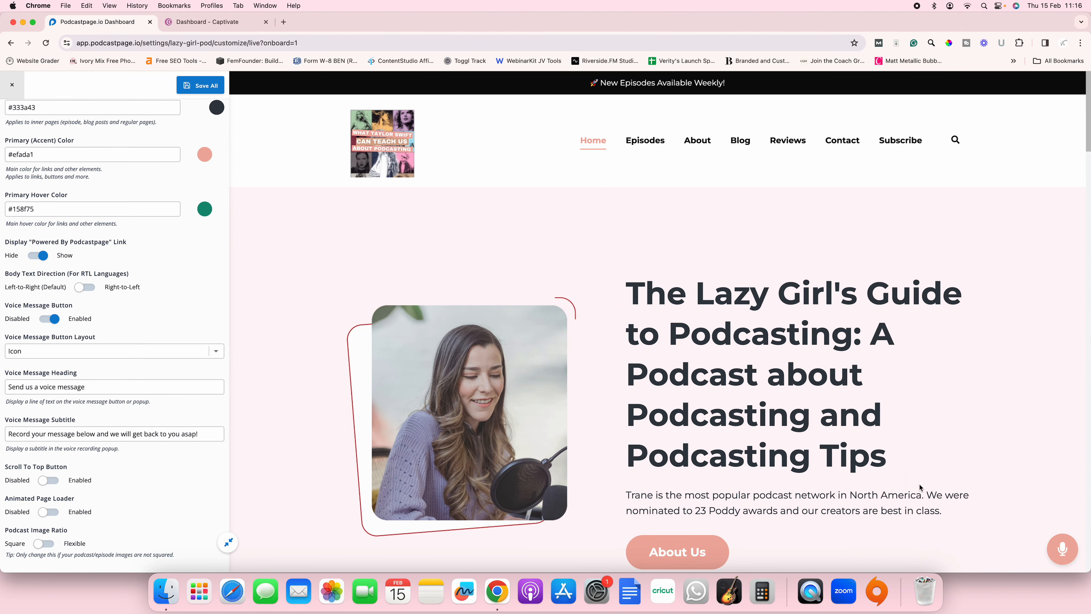
pyautogui.click(1061, 549)
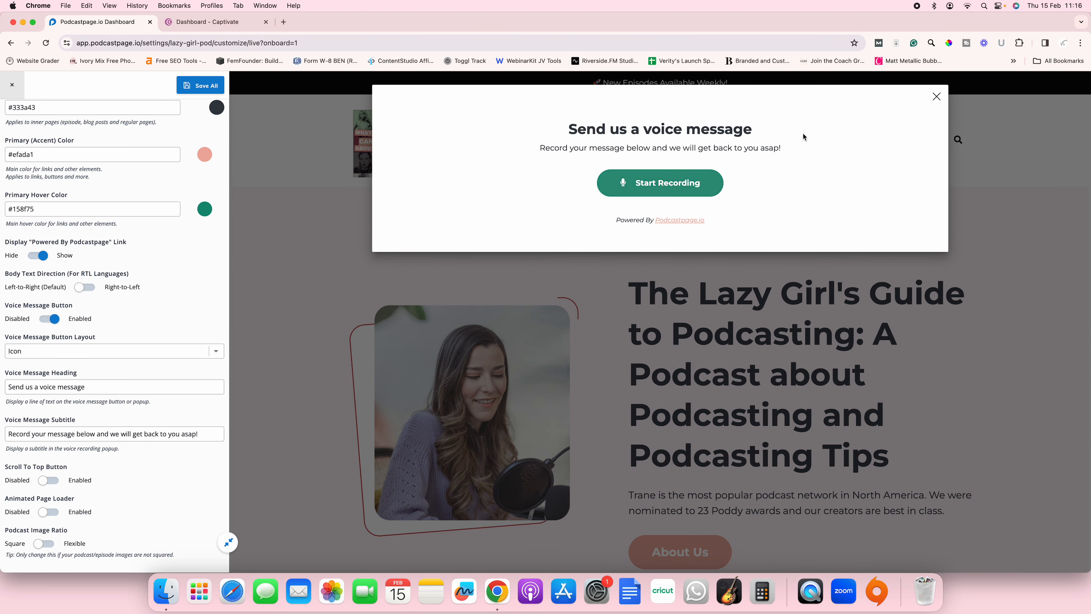
pyautogui.click(937, 98)
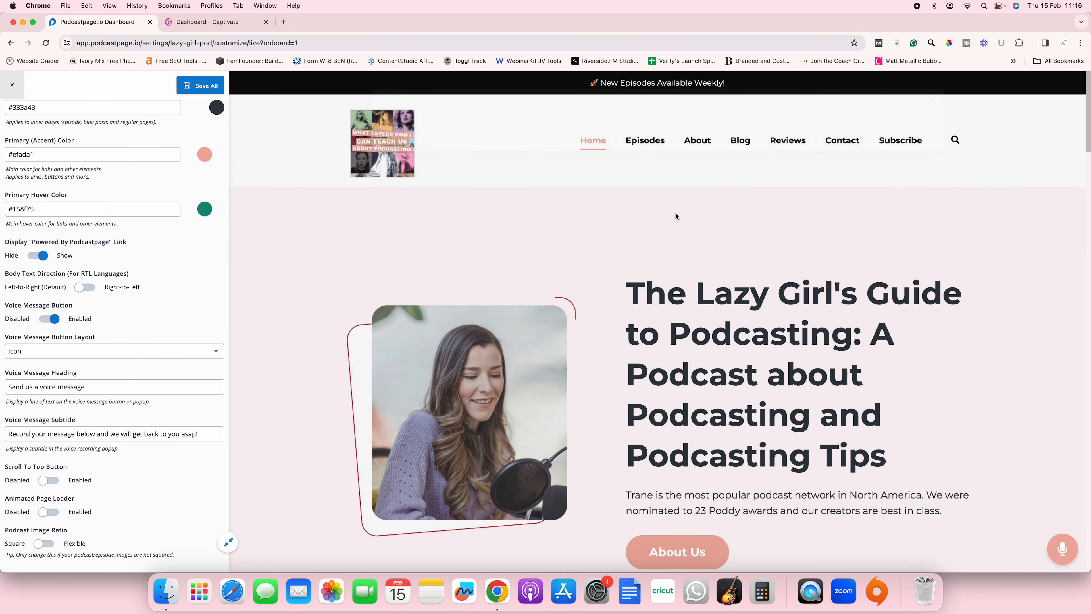
# Change the voice message heading to "Send me a voice message" with the pop-up open for preview
pyautogui.scroll(-1, 160, 360)
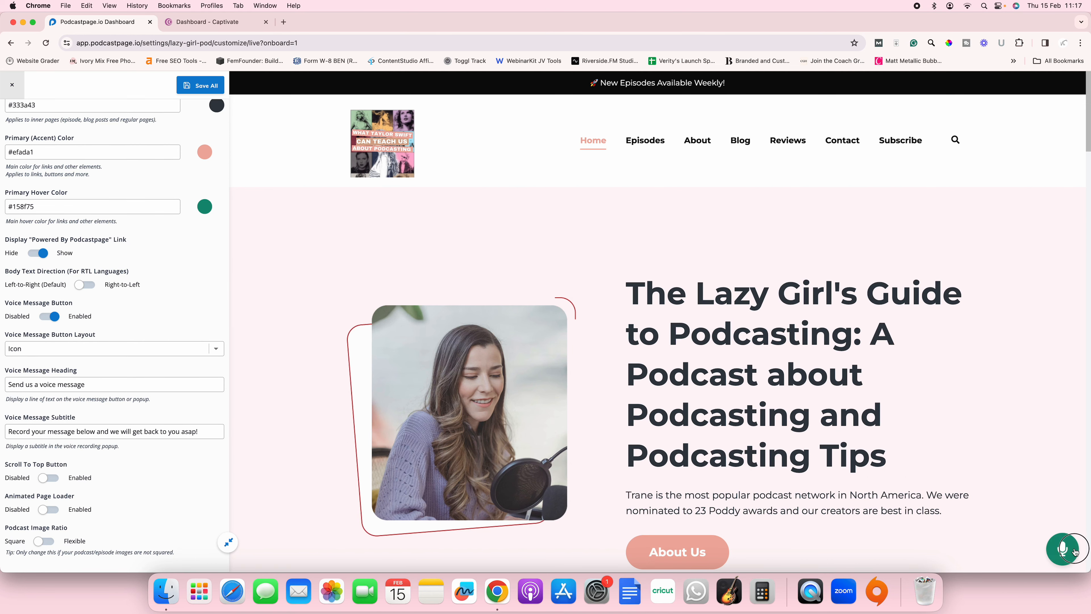
pyautogui.click(1062, 549)
pyautogui.moveTo(95, 383); pyautogui.dragTo(32, 385)
pyautogui.click(35, 385)
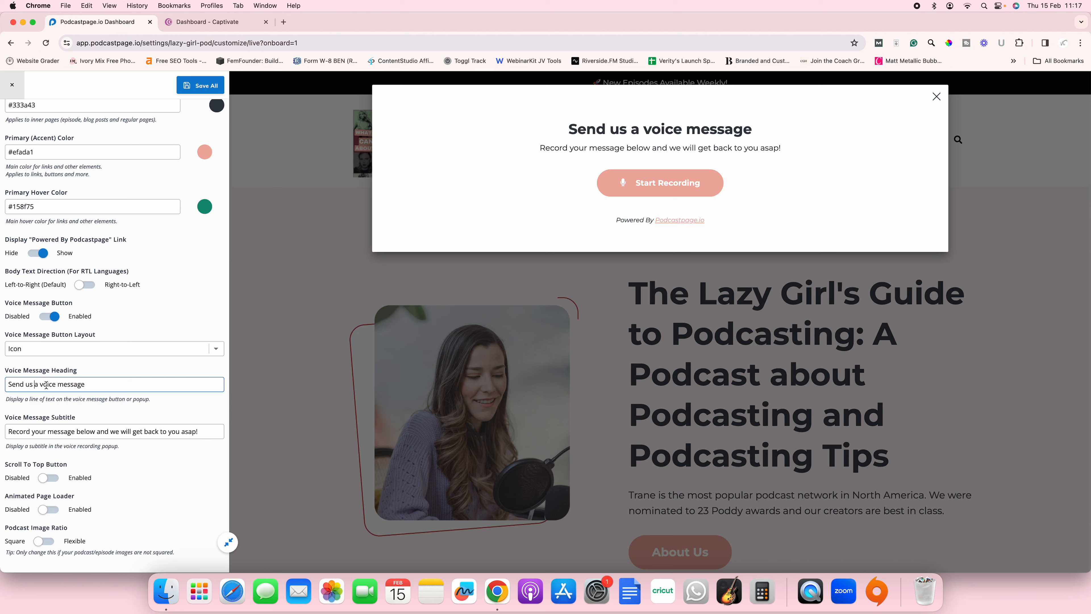
pyautogui.press('BackSpace')
pyautogui.press('BackSpace')
pyautogui.press('BackSpace')
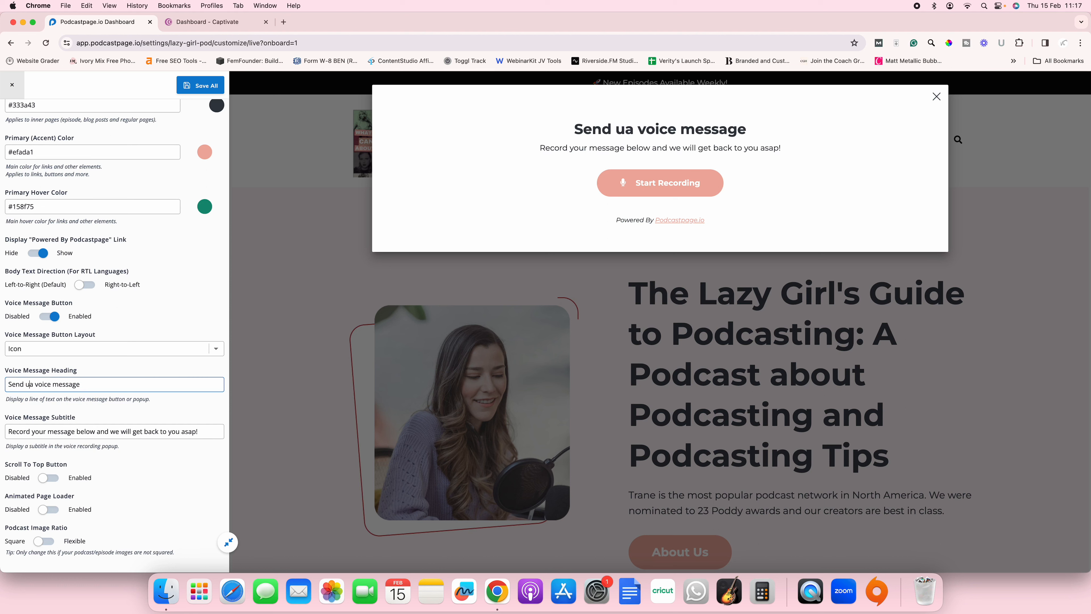
pyautogui.write('me')
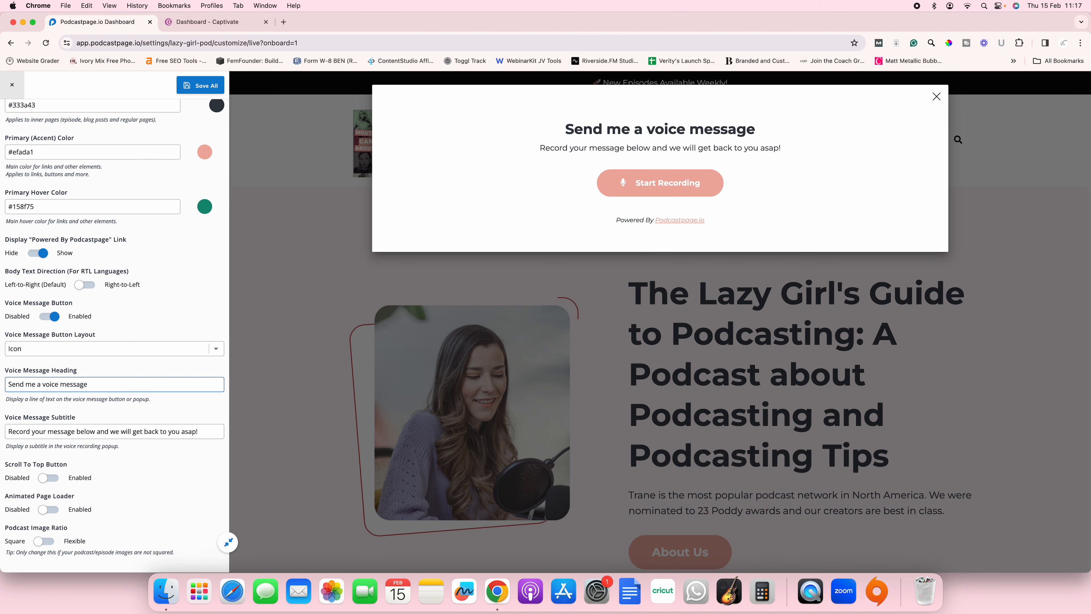
pyautogui.click(194, 443)
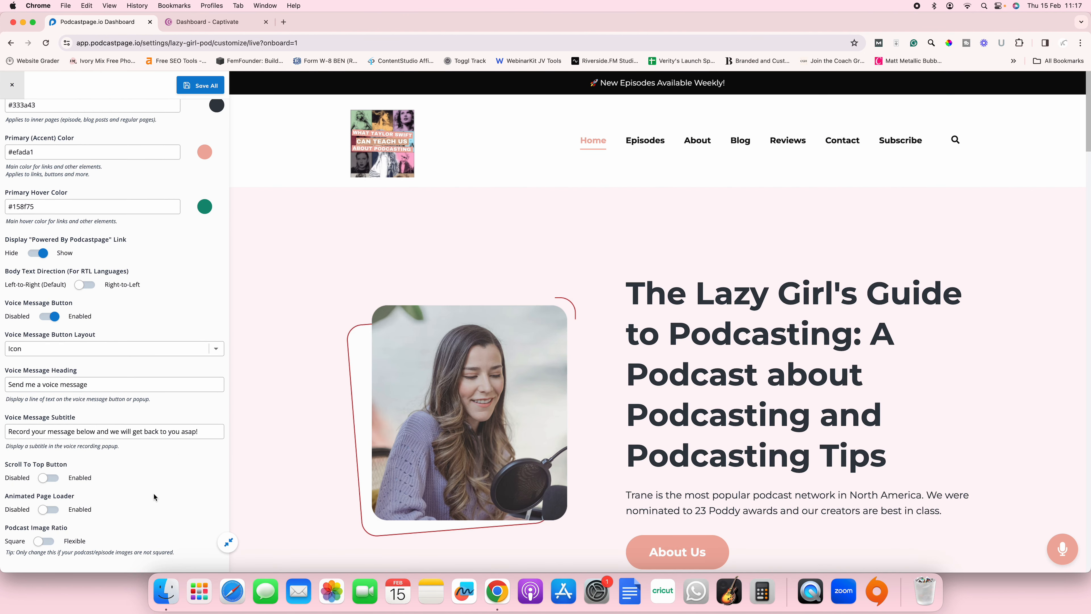
# Enable the scroll-to-top button and switch it off again
pyautogui.click(45, 478)
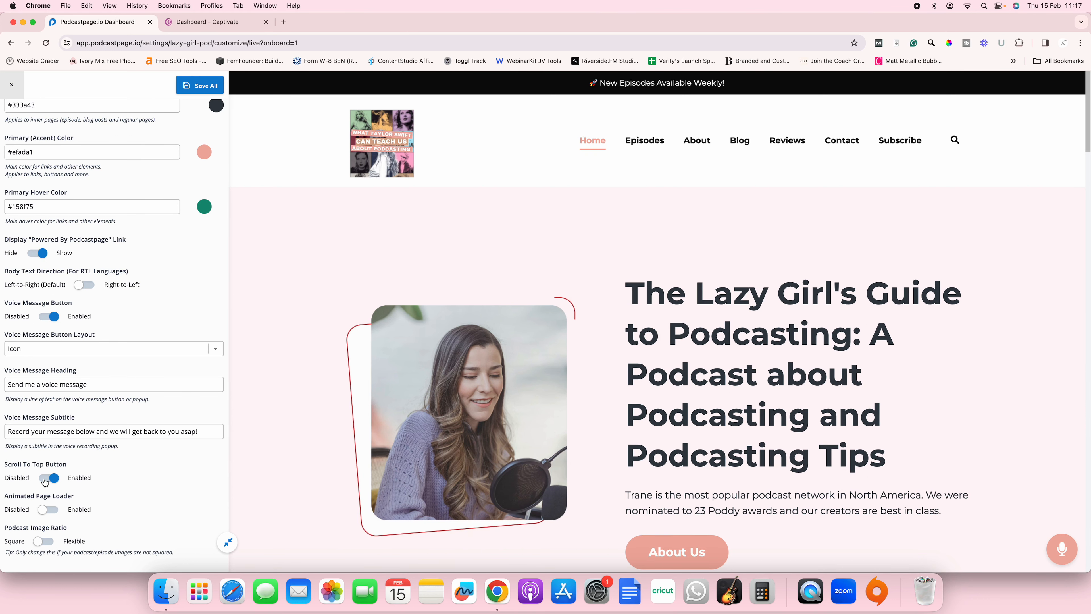
pyautogui.click(46, 482)
# Delete the Episodes, About, Blog, Reviews and Contact links from the header navigation menu, keeping only Home
pyautogui.scroll(15, 60, 472)
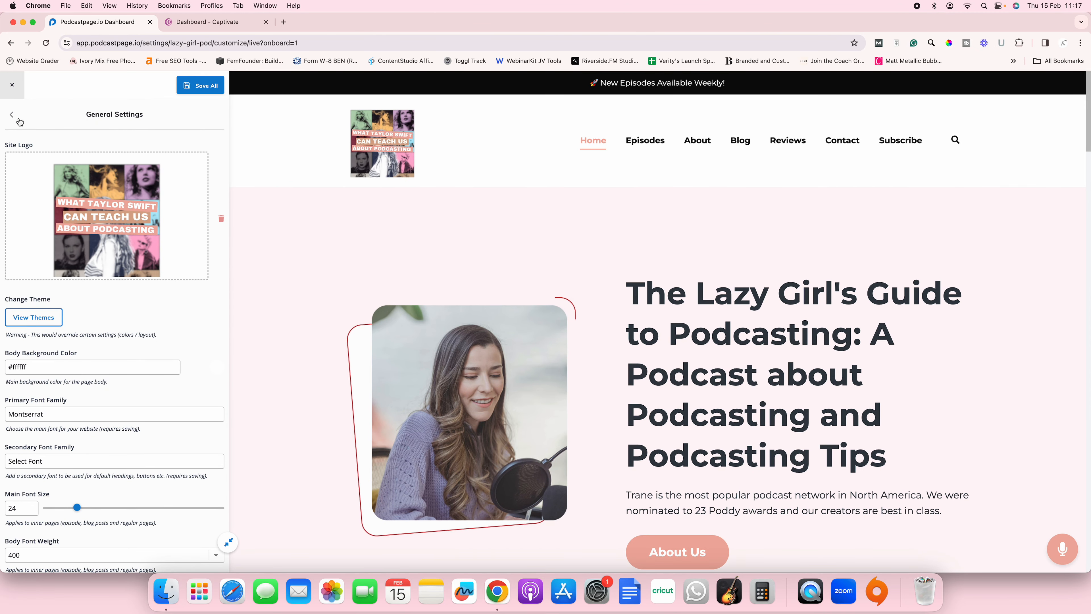
pyautogui.click(16, 116)
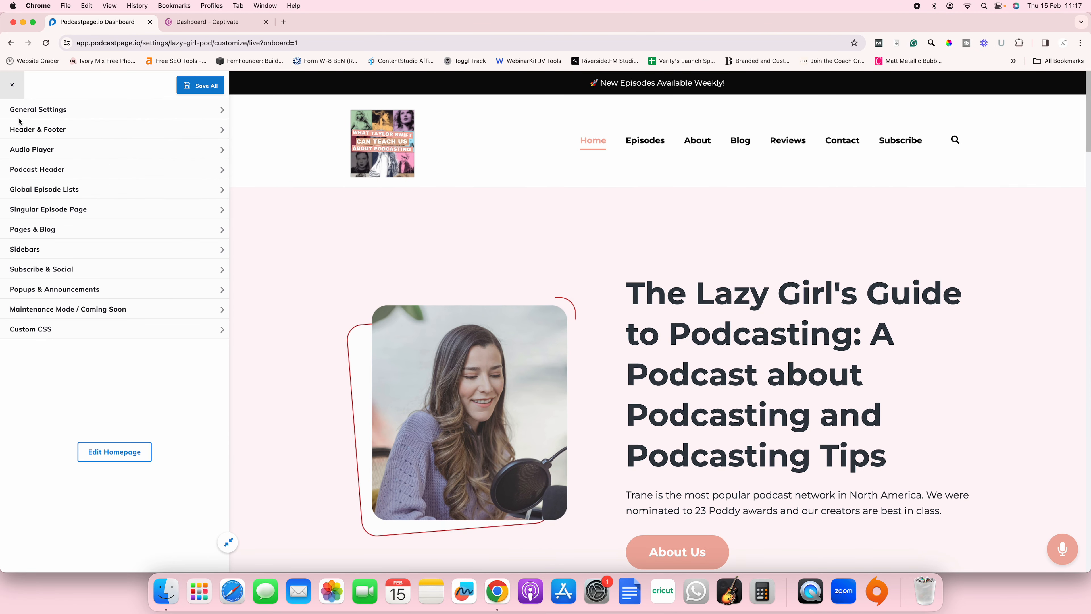
pyautogui.click(214, 133)
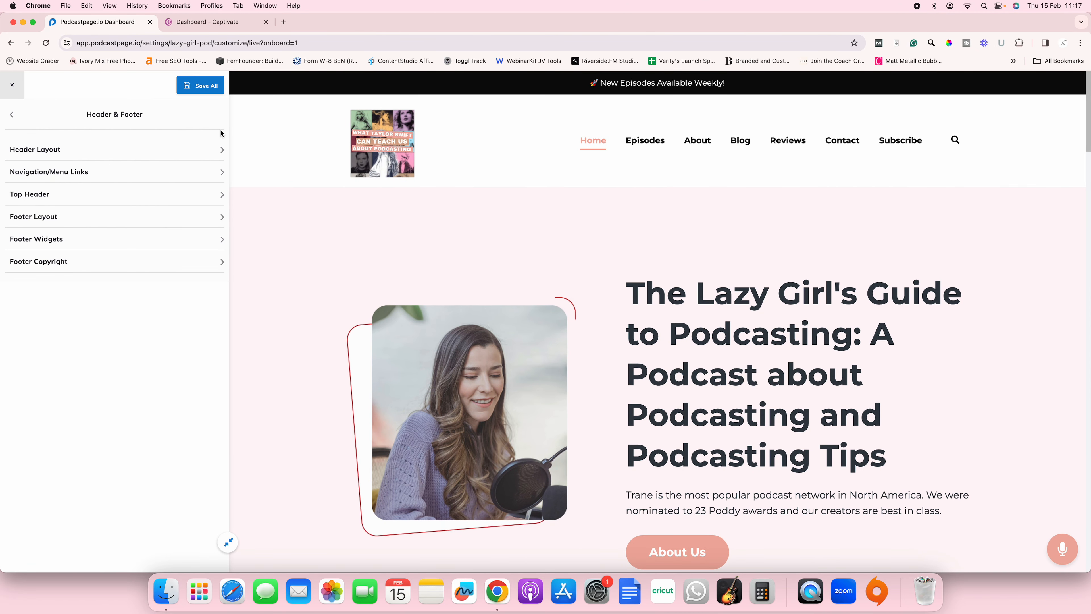
pyautogui.click(222, 173)
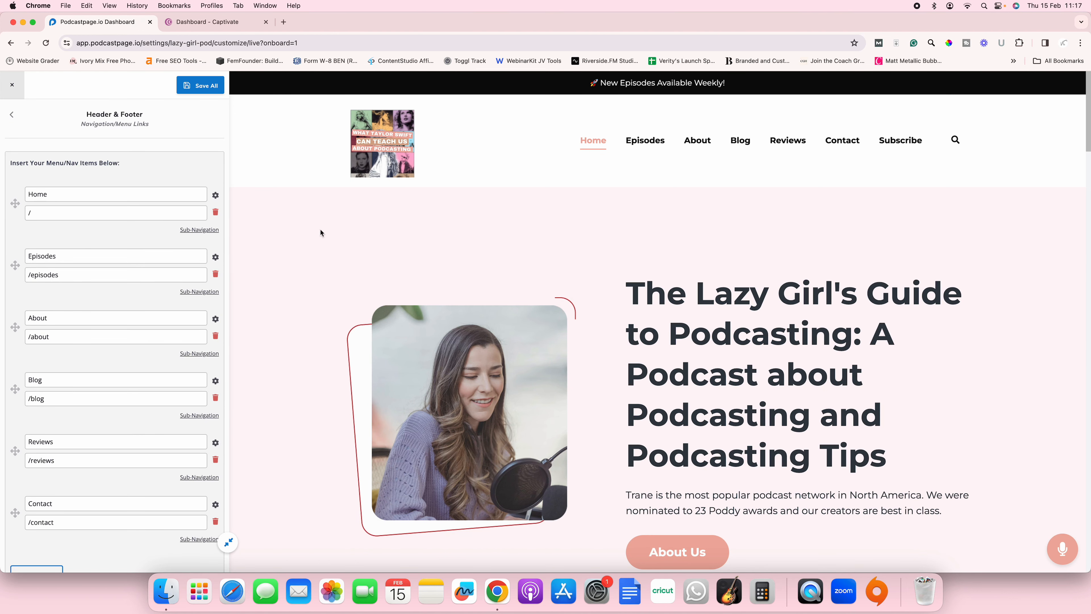
pyautogui.click(215, 275)
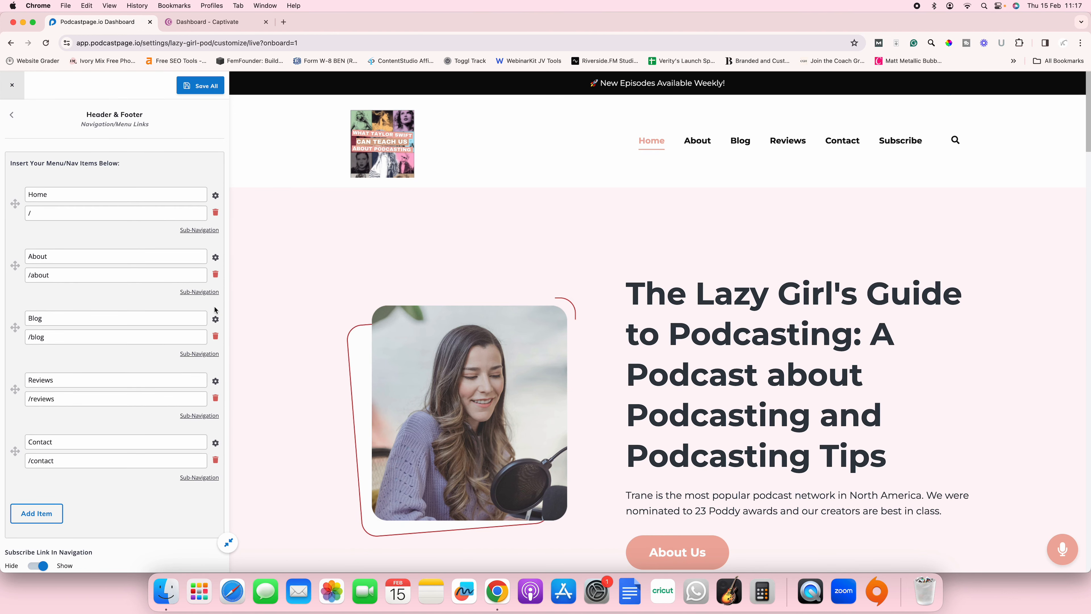
pyautogui.click(216, 275)
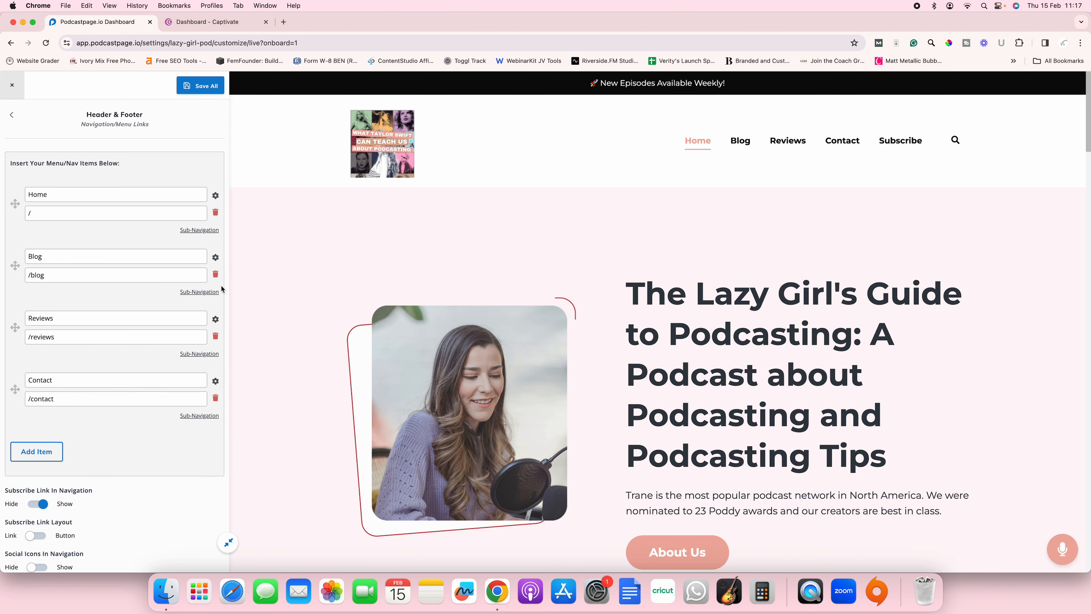
pyautogui.click(216, 275)
pyautogui.click(216, 275)
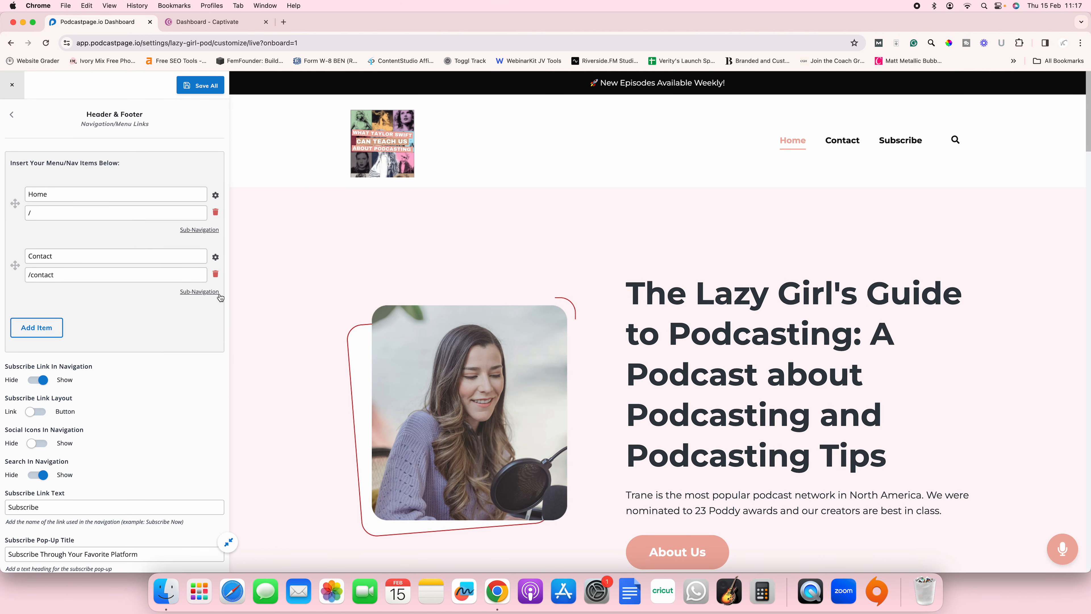
pyautogui.click(216, 275)
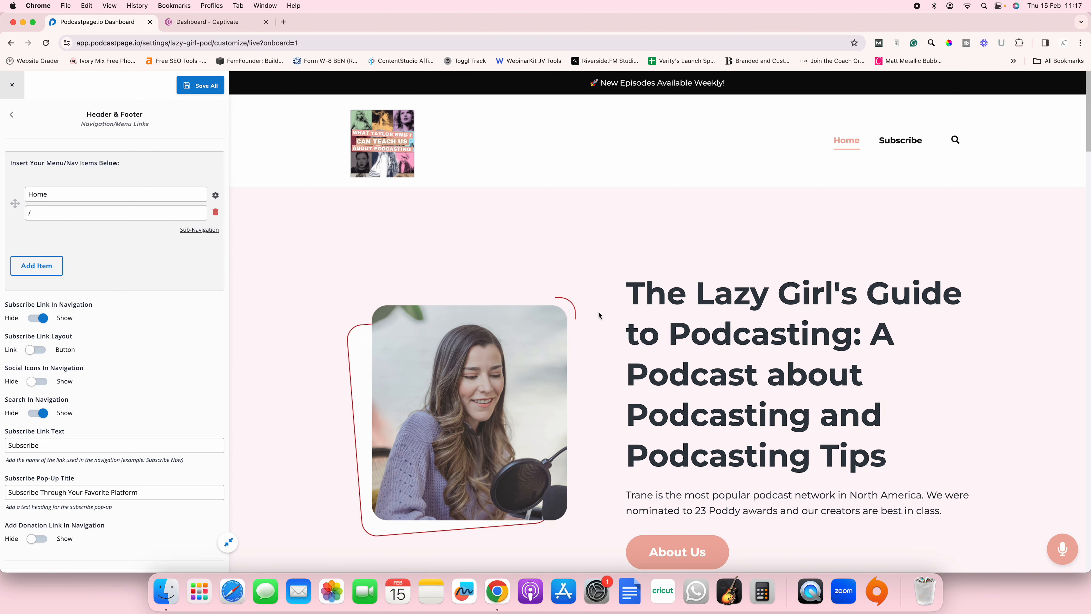
pyautogui.scroll(-15, 789, 191)
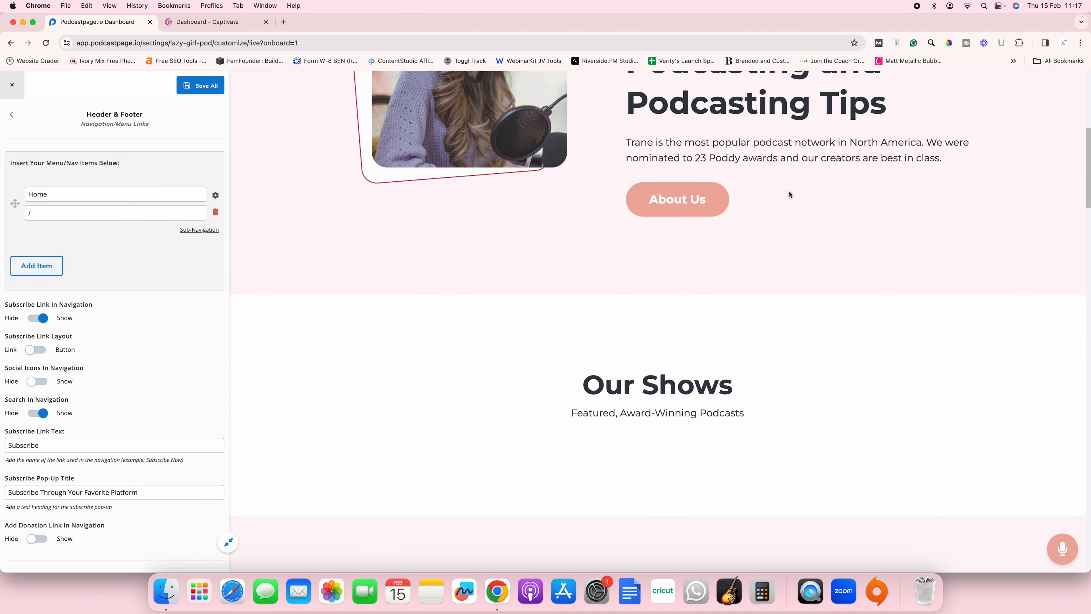
# In the top header settings, hide the announcement bar and show it again
pyautogui.scroll(15, 790, 190)
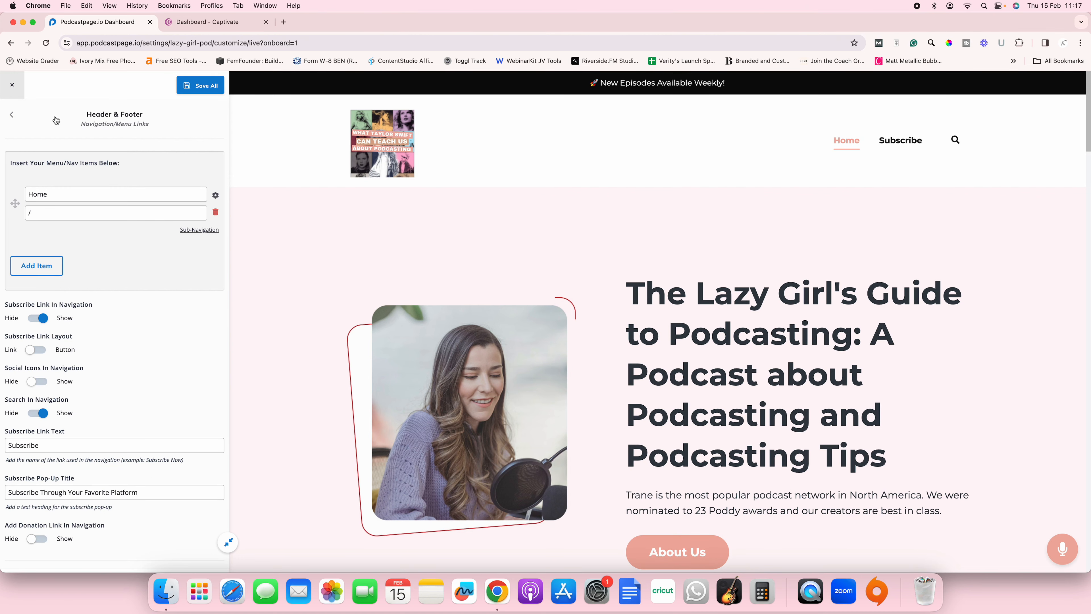
pyautogui.click(16, 120)
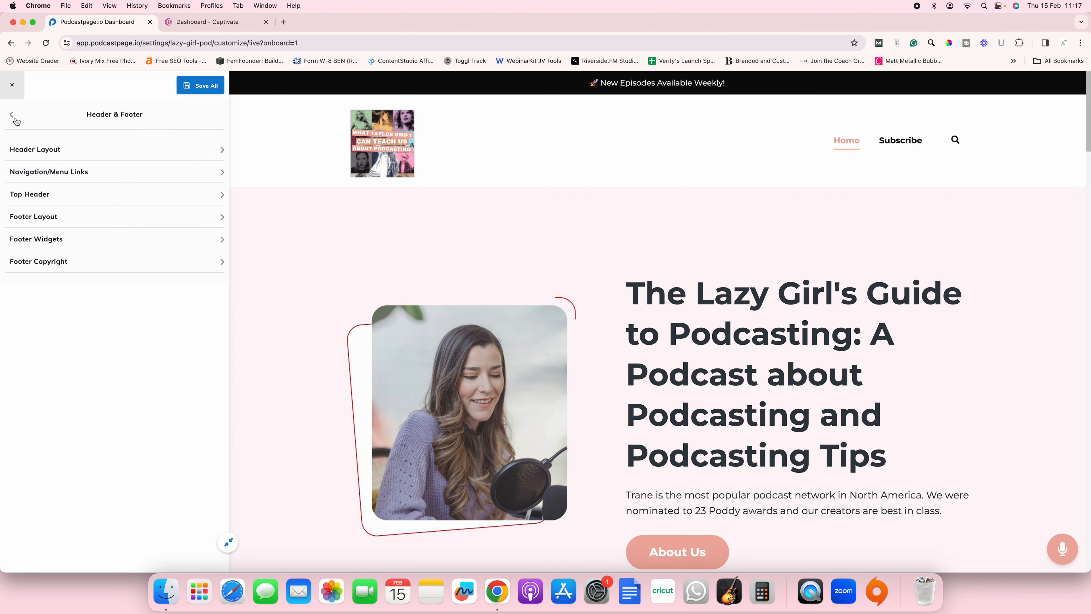
pyautogui.click(221, 196)
pyautogui.click(37, 170)
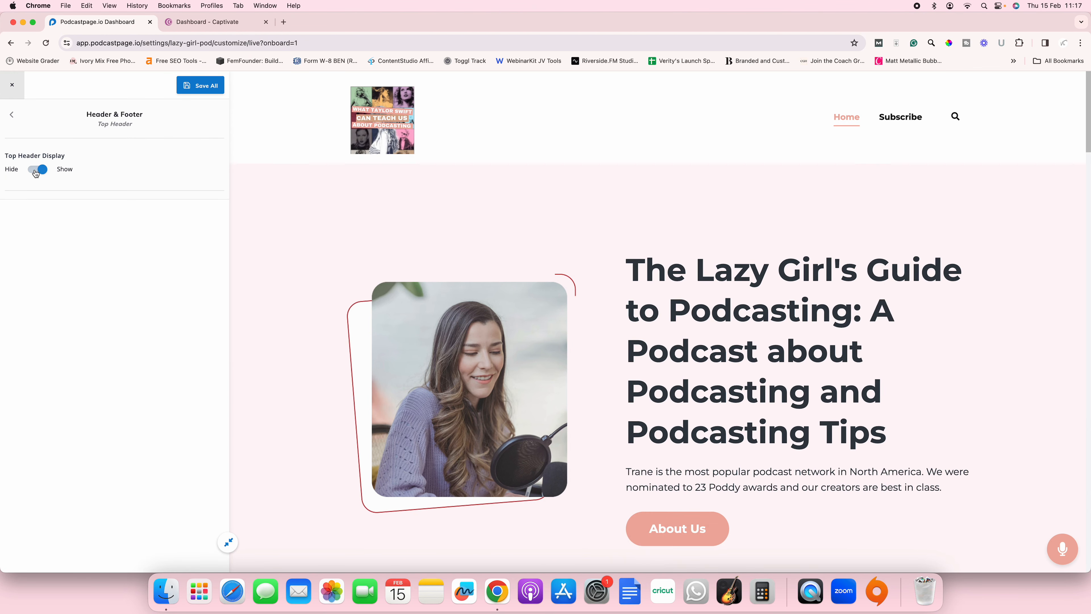
pyautogui.click(36, 169)
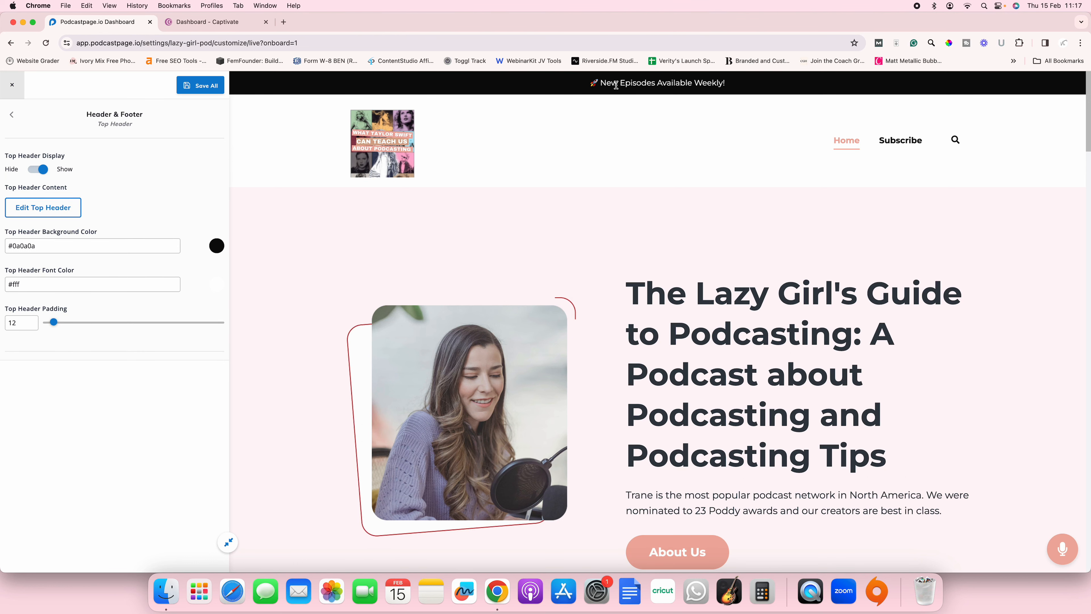
# Replace the top header text after the rocket emoji with "This is podcast about podcasting! New episodes weekly!" and save it
pyautogui.click(43, 207)
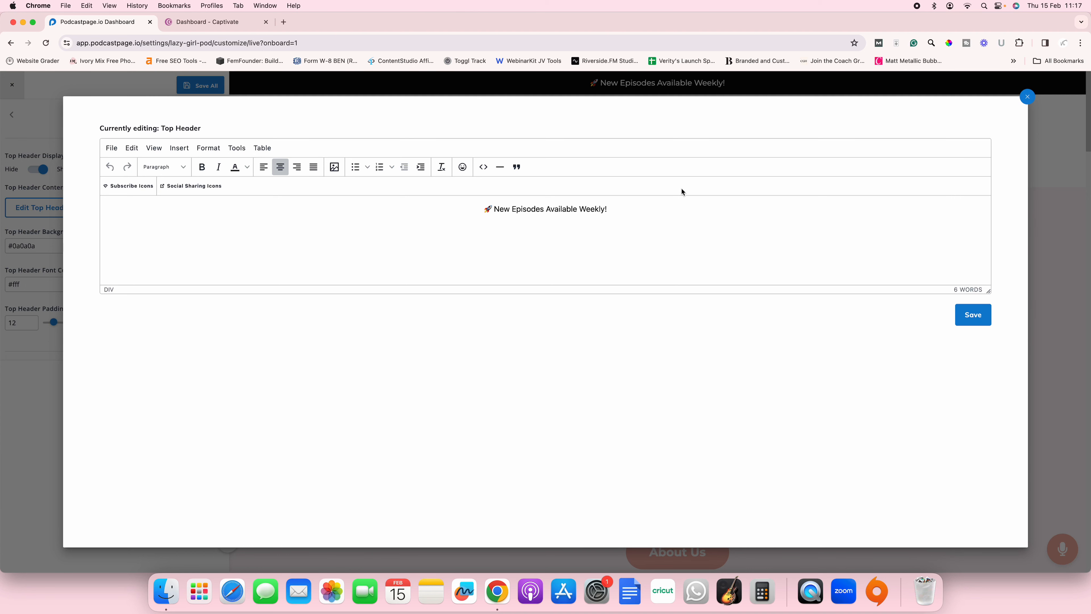
pyautogui.moveTo(607, 210); pyautogui.dragTo(498, 209)
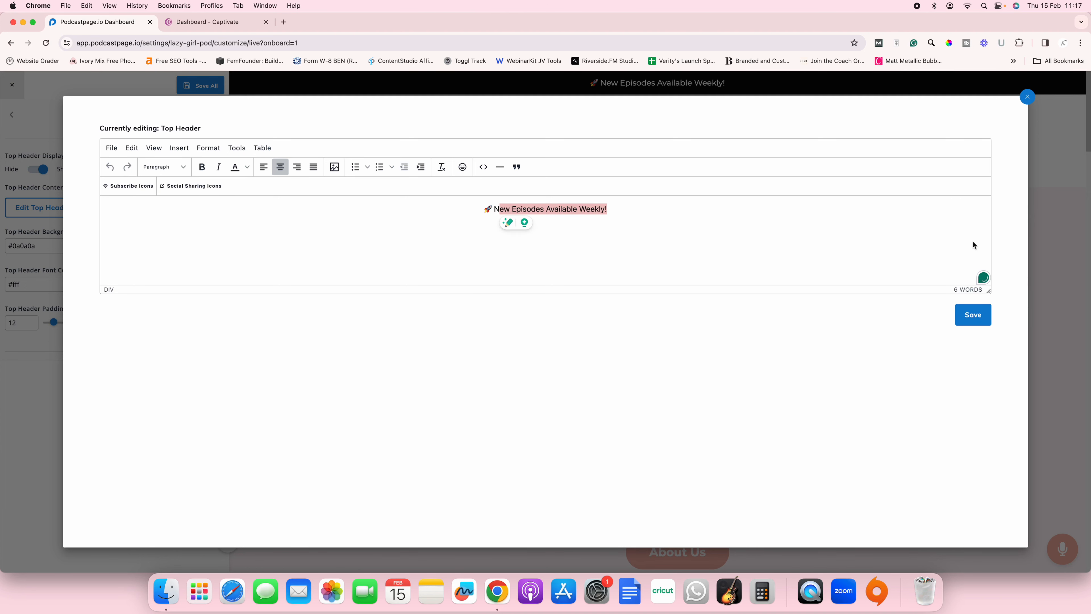
pyautogui.press('BackSpace')
pyautogui.press('BackSpace')
pyautogui.write('This')
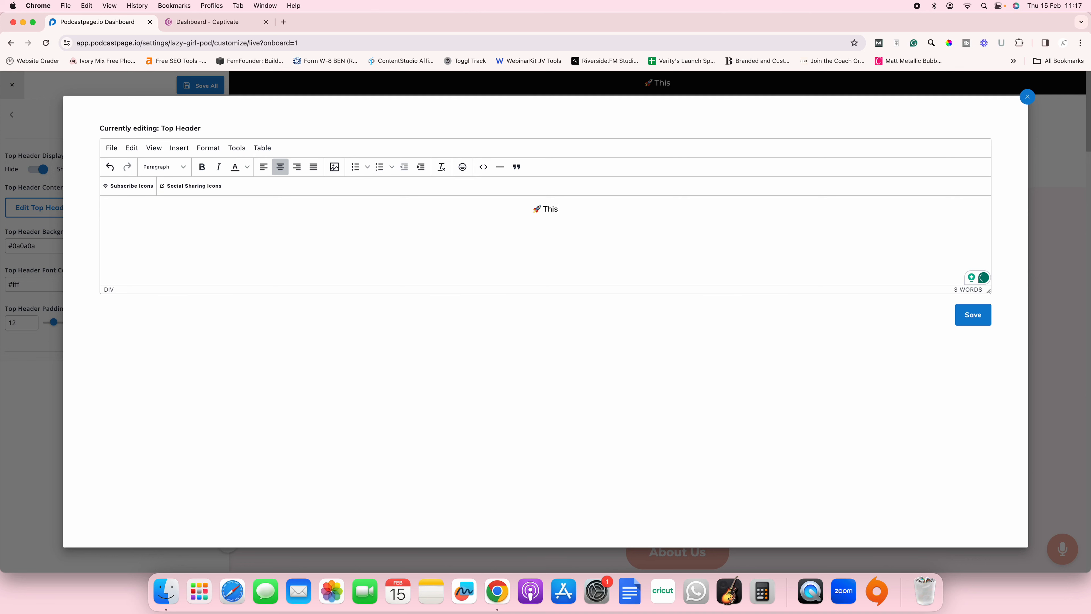
pyautogui.write(' is an awesome')
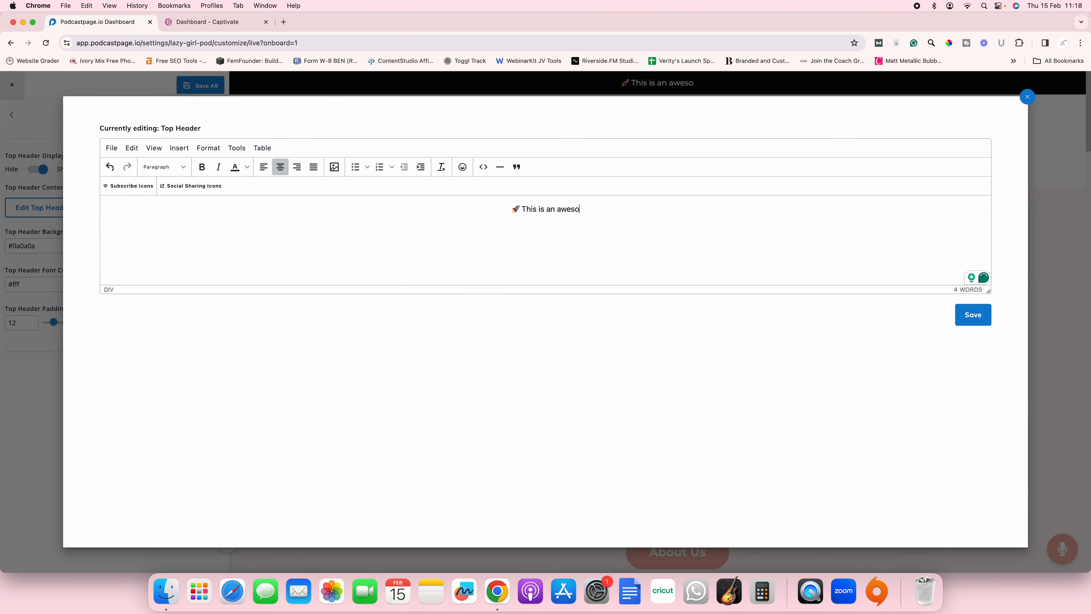
pyautogui.press('BackSpace')
pyautogui.press('BackSpace')
pyautogui.press('BackSpace')
pyautogui.press('BackSpace')
pyautogui.press('BackSpace')
pyautogui.press('BackSpace')
pyautogui.press('BackSpace')
pyautogui.press('BackSpace')
pyautogui.press('BackSpace')
pyautogui.press('BackSpace')
pyautogui.write('podcast about po')
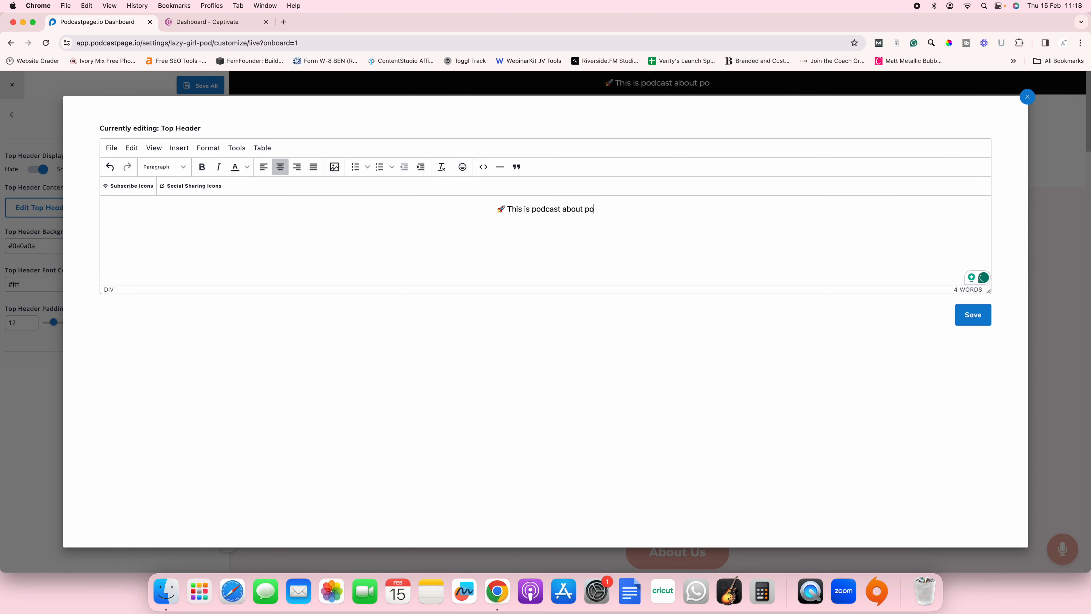
pyautogui.write('dcasting!')
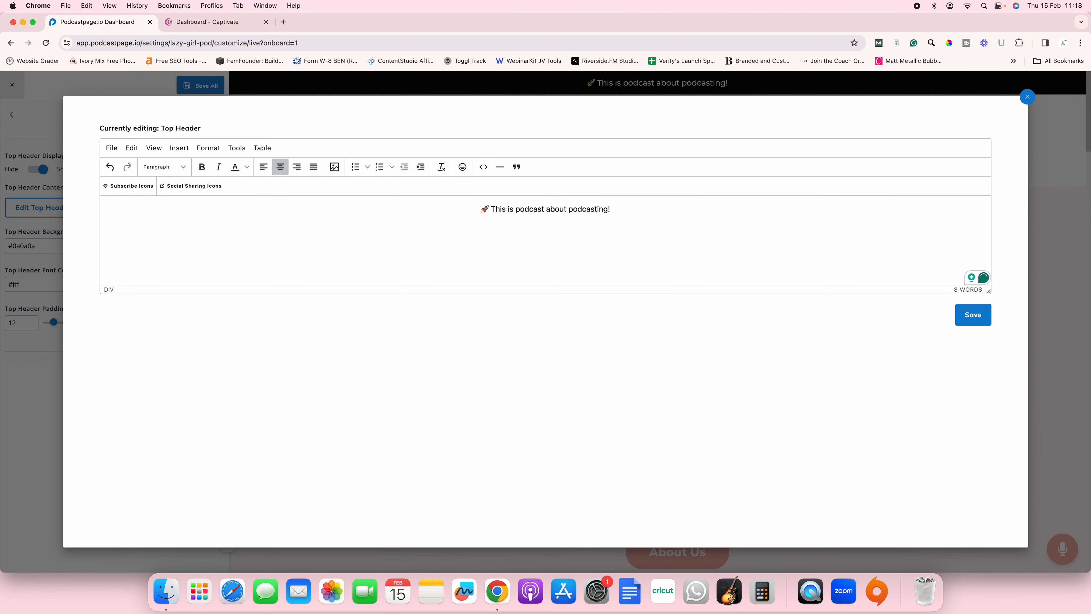
pyautogui.write(' New episodes ')
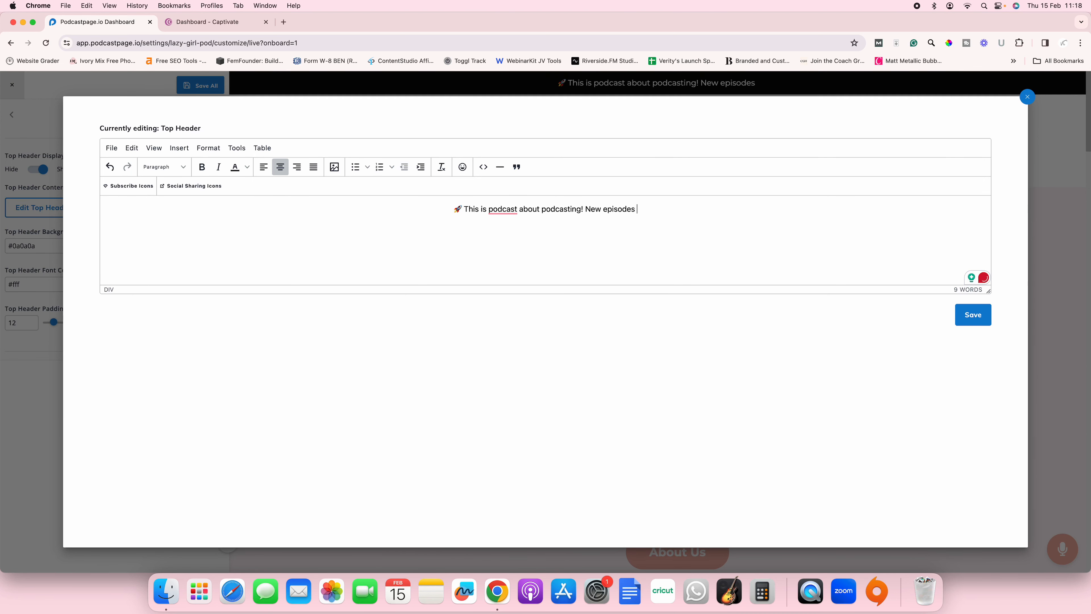
pyautogui.write('weekly!')
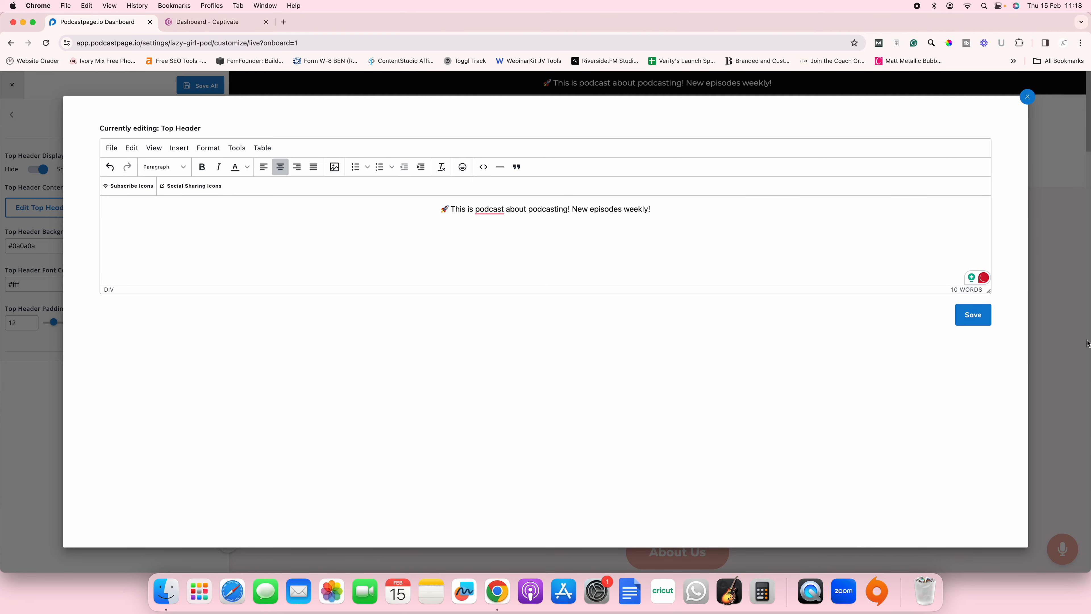
pyautogui.click(986, 323)
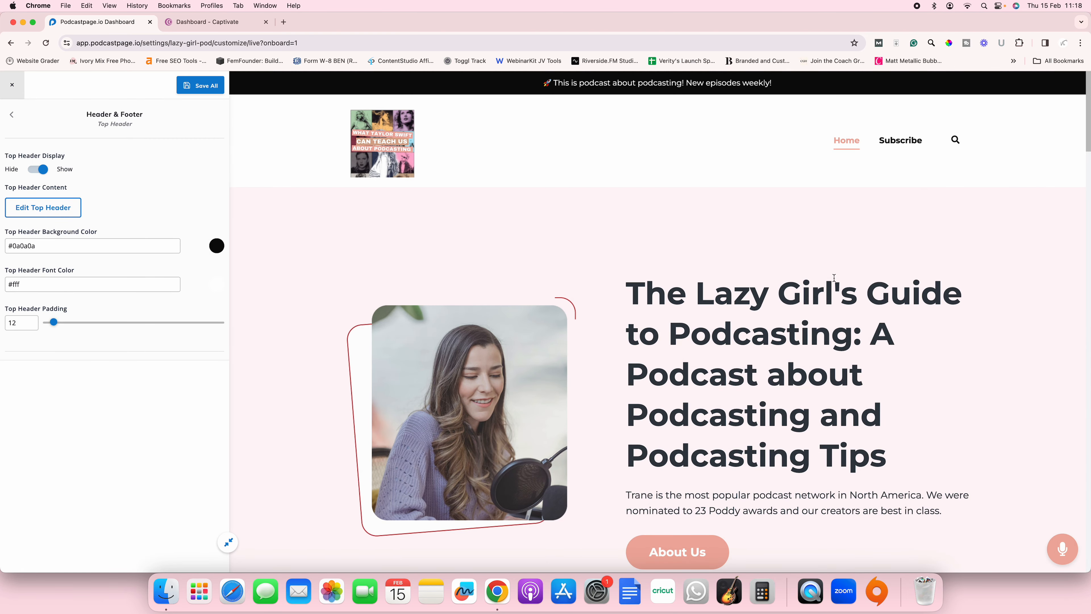
# Check the top header's background color option and leave the top header settings
pyautogui.click(217, 246)
pyautogui.click(222, 195)
pyautogui.click(10, 116)
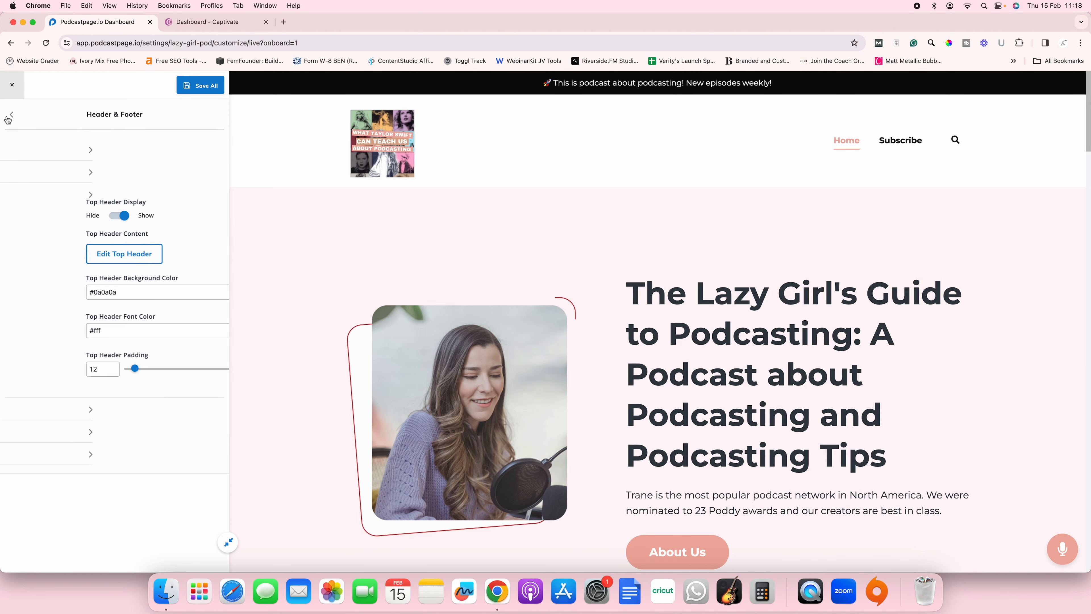
# Review the footer layout settings, the current footer and the blocks offered in the footer builder, and close the builder
pyautogui.click(51, 218)
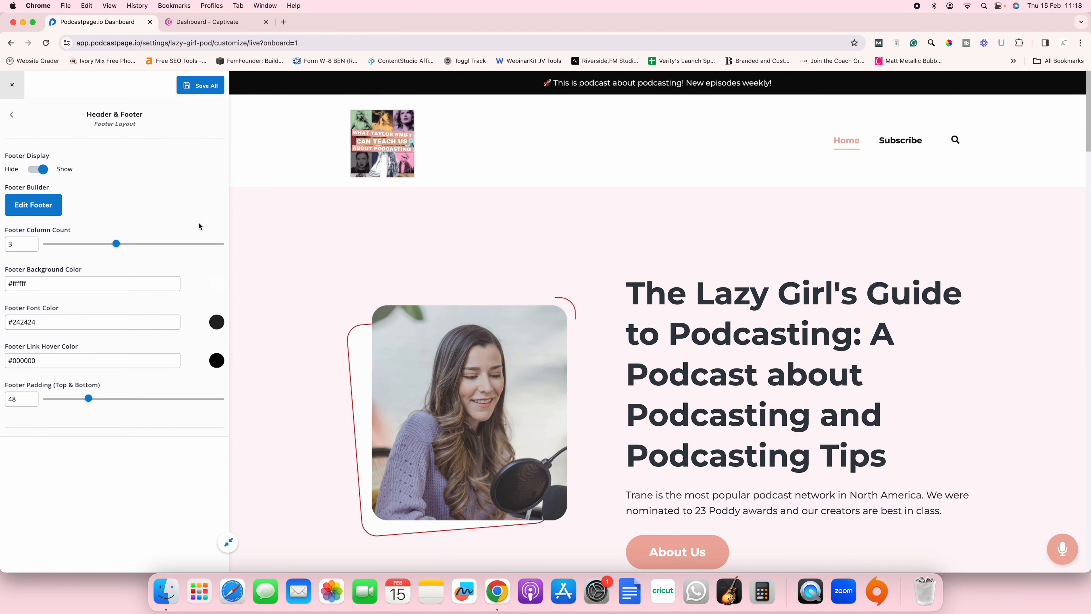
pyautogui.scroll(-20, 348, 268)
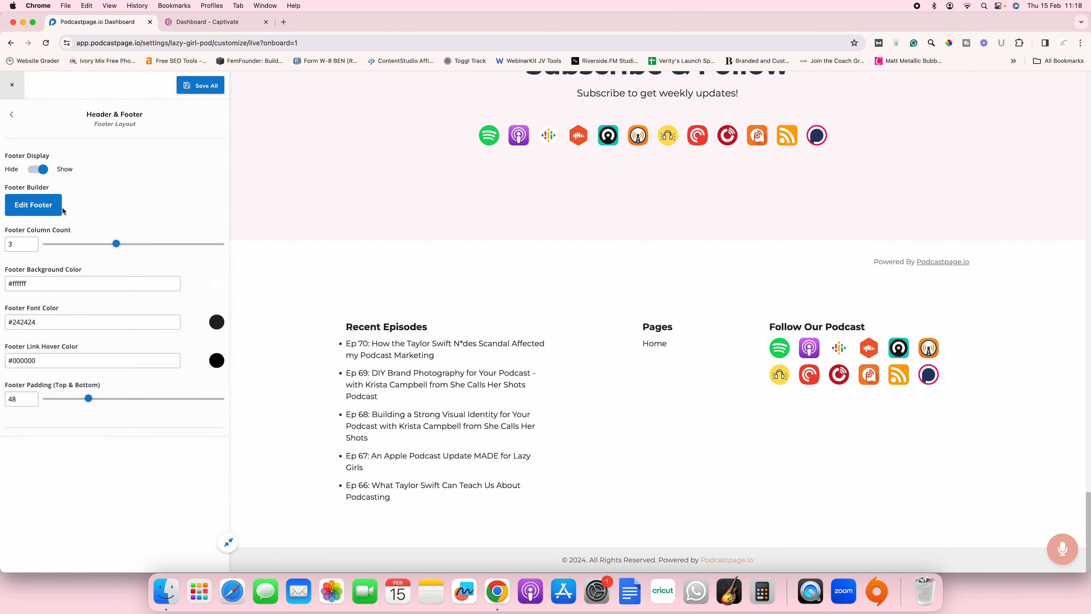
pyautogui.click(35, 205)
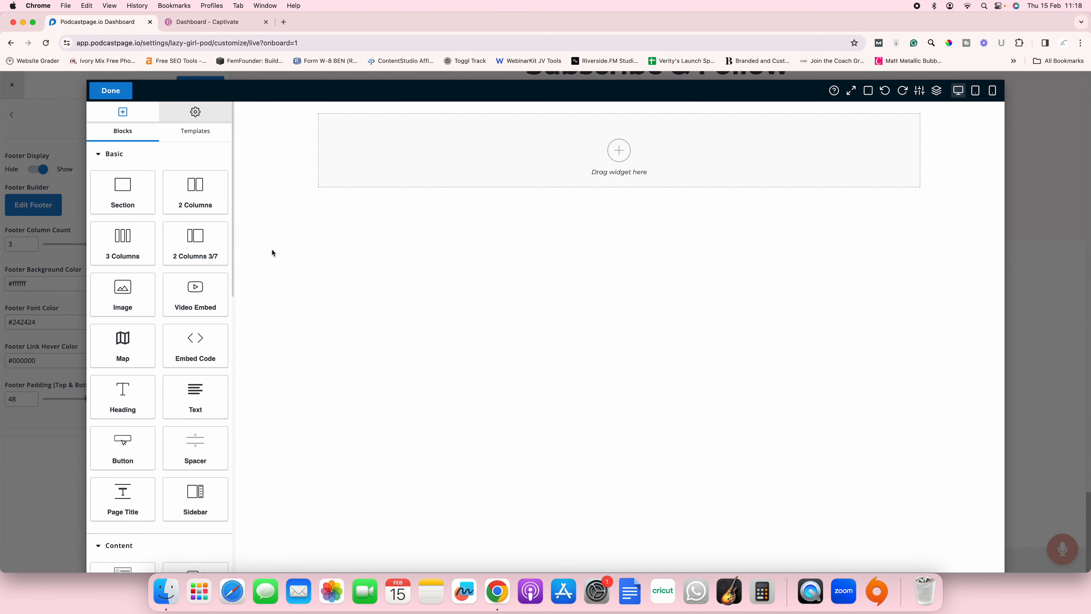
pyautogui.scroll(-5, 163, 425)
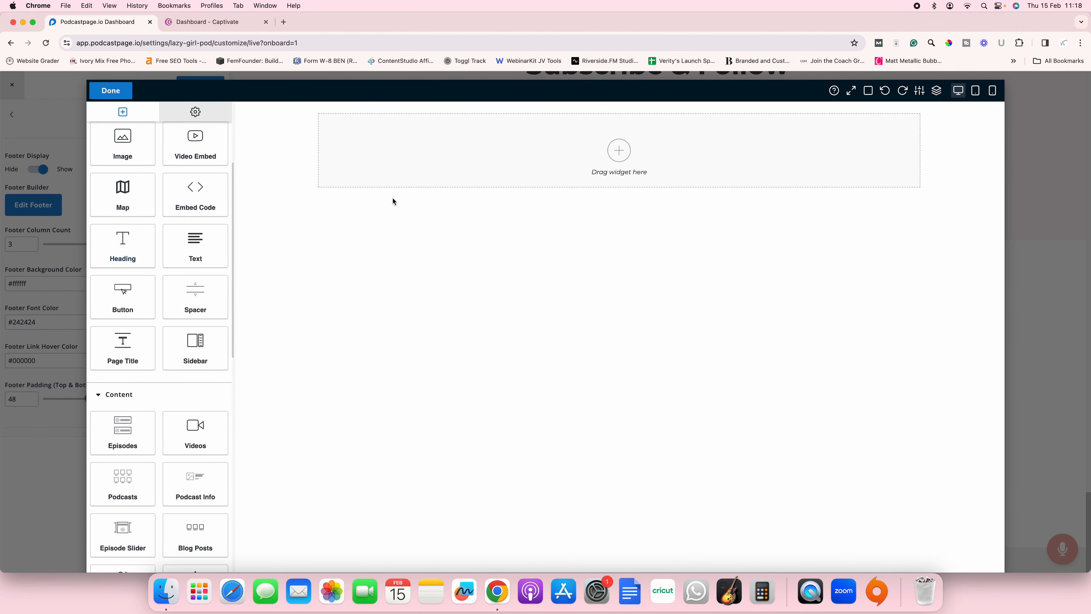
pyautogui.click(111, 92)
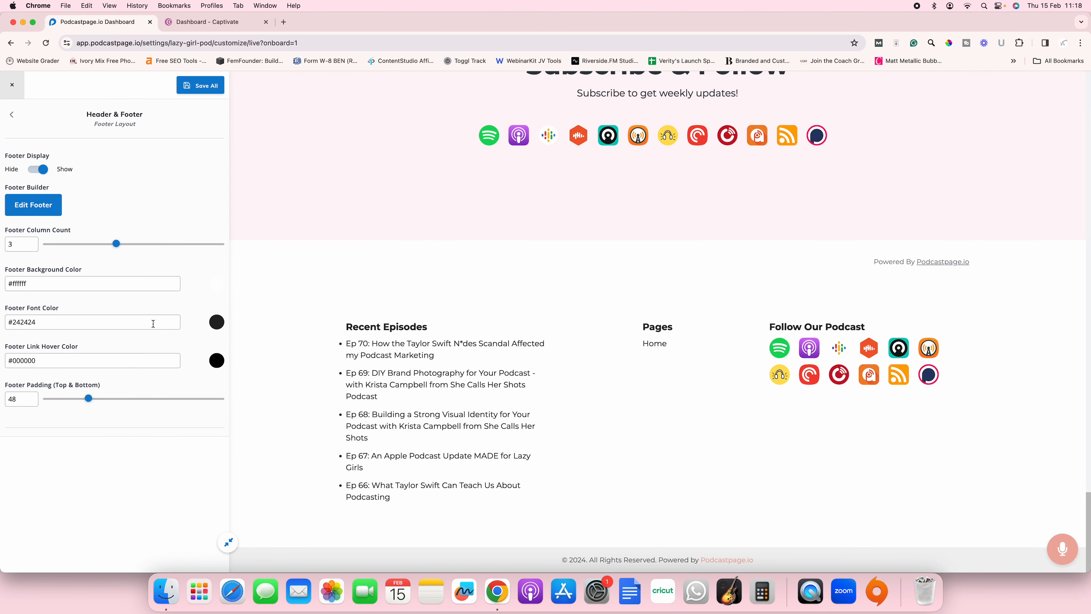
# View the footer copyright text in its editor, close it and leave the header and footer settings
pyautogui.click(13, 120)
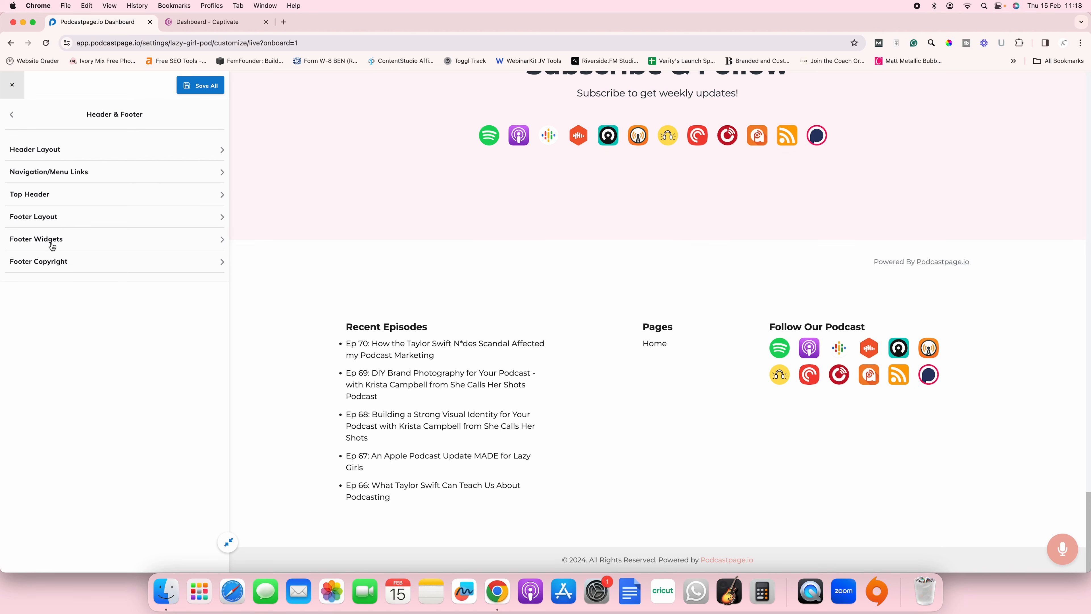
pyautogui.click(64, 266)
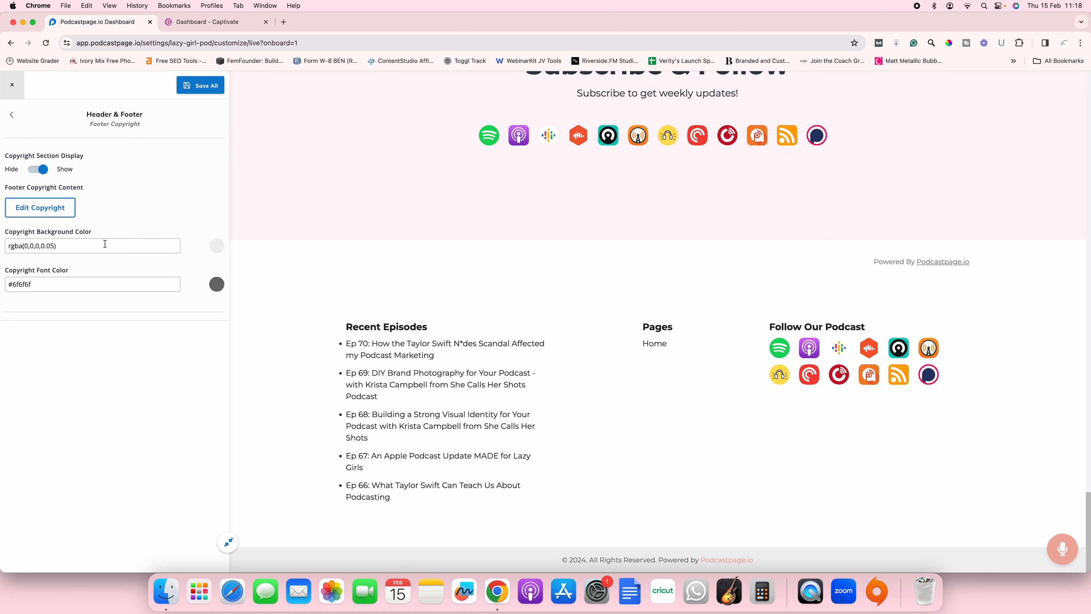
pyautogui.click(39, 208)
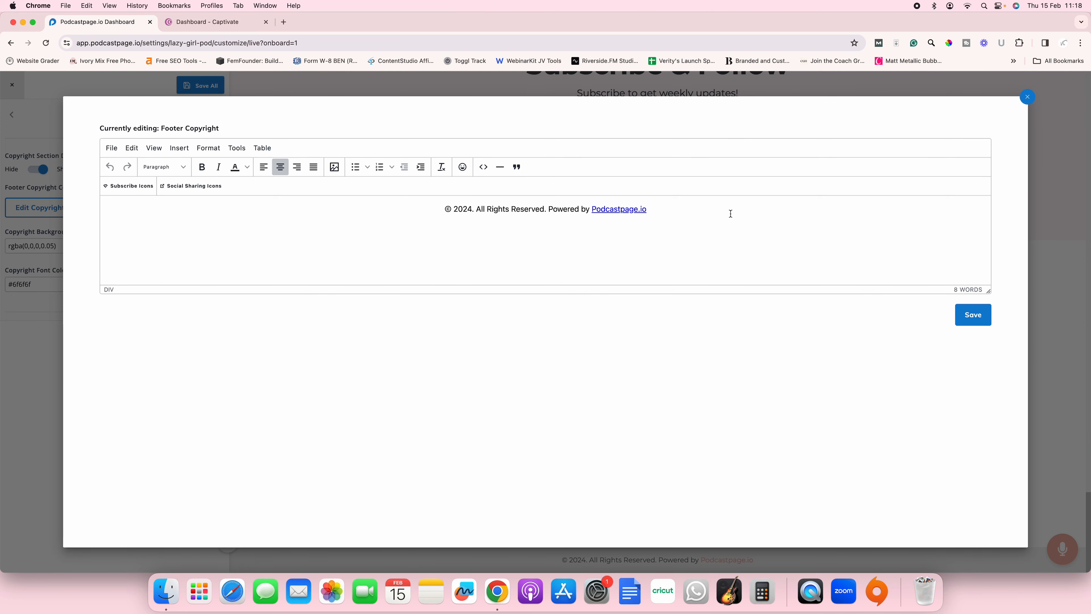
pyautogui.click(1029, 102)
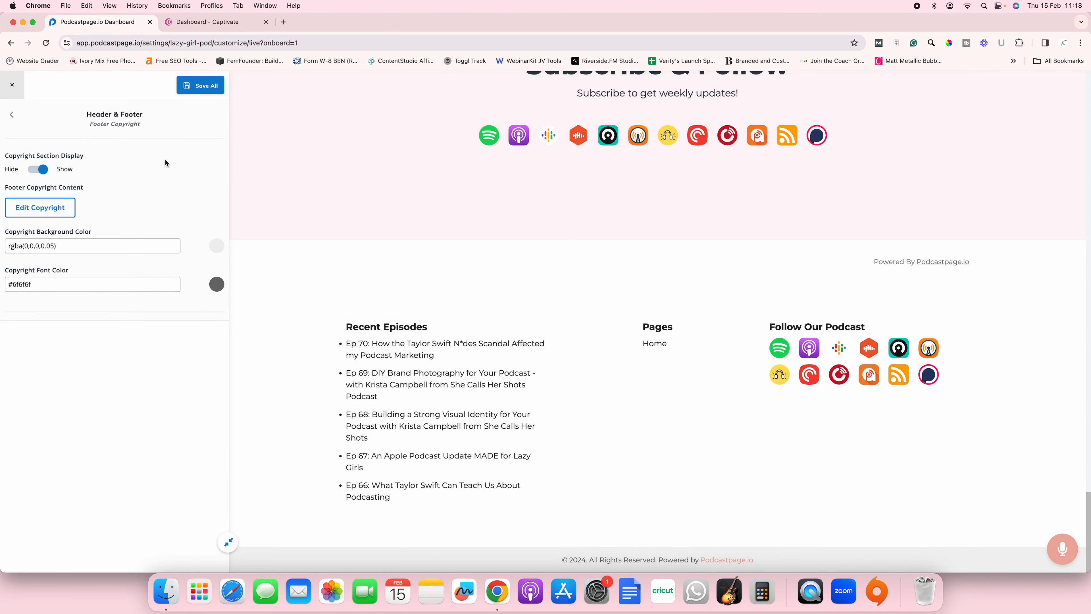
pyautogui.click(12, 114)
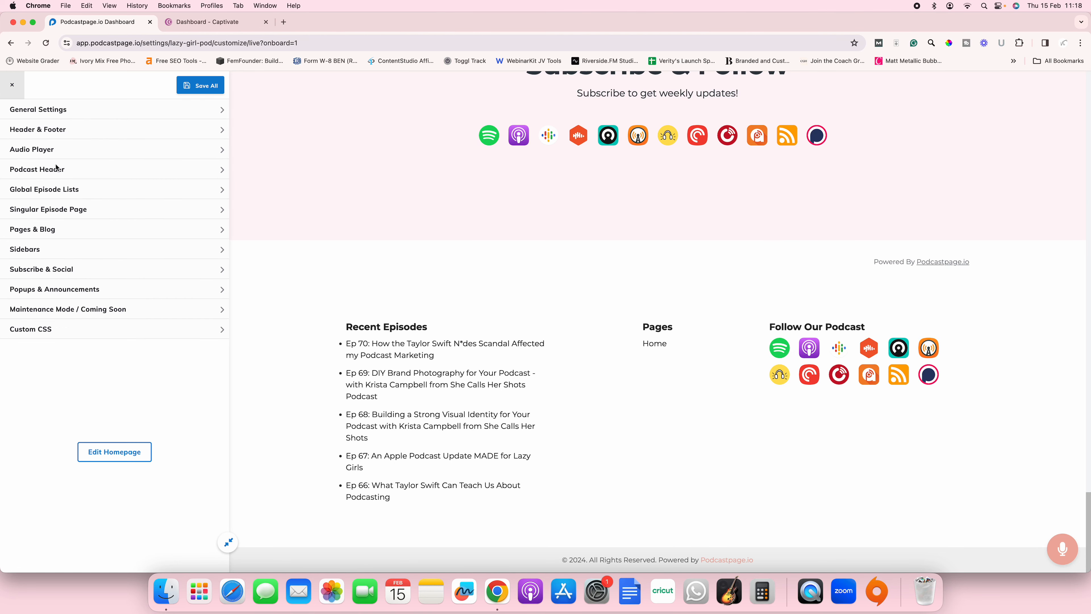
# Upload the Ep 66 cover JPG from Downloads as the podcast page header's background image
pyautogui.click(97, 168)
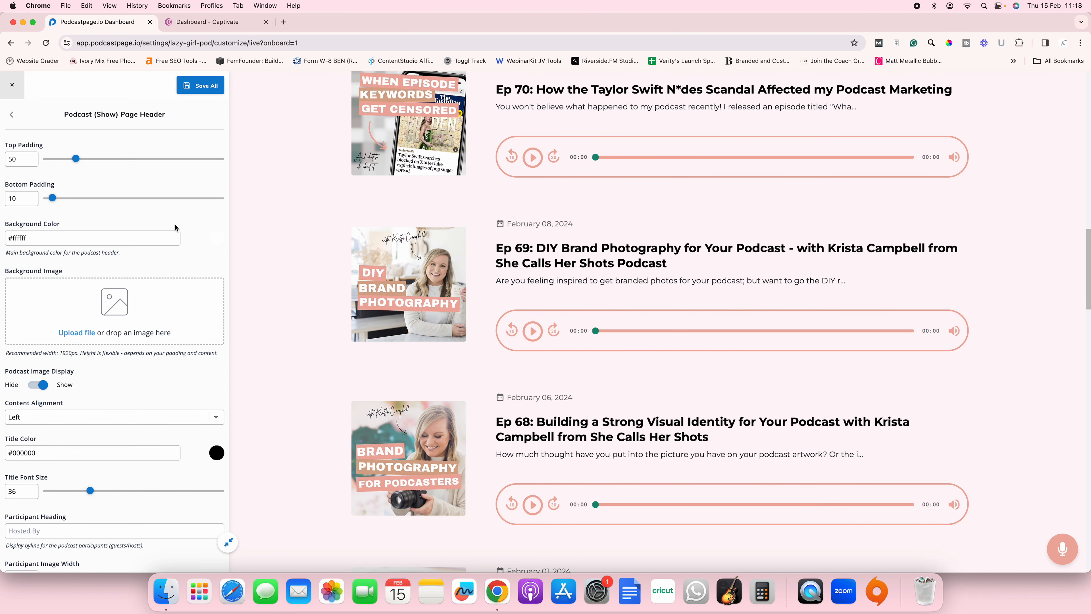
pyautogui.scroll(-5, 175, 224)
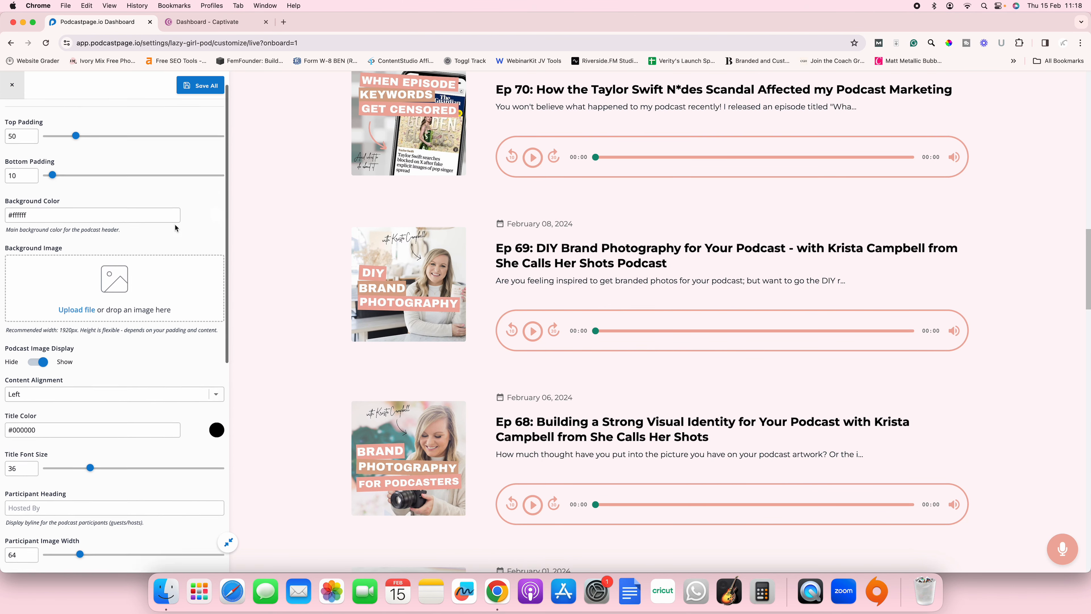
pyautogui.scroll(1, 175, 224)
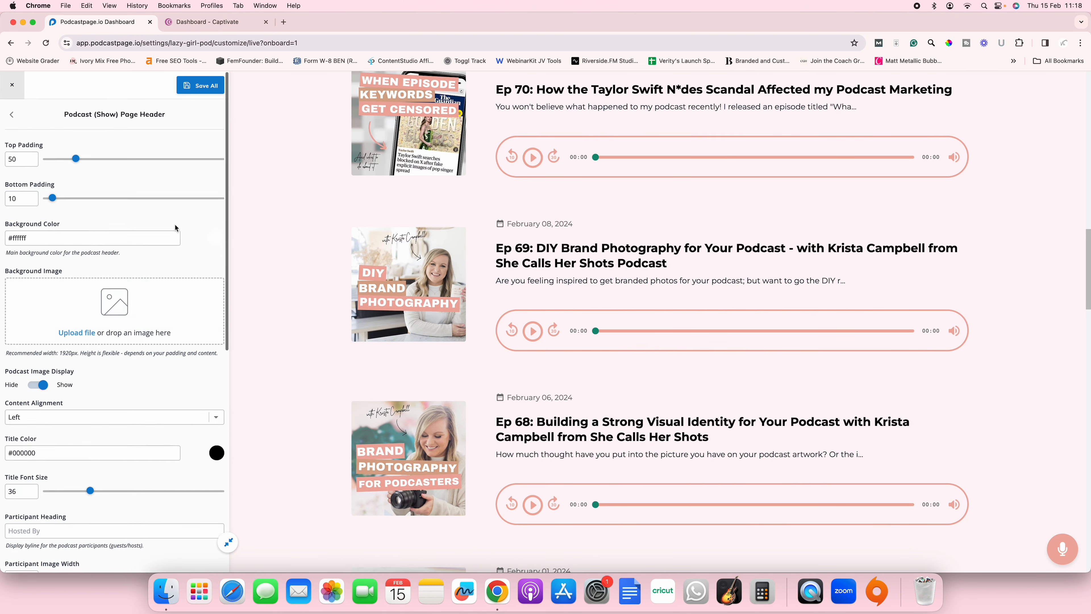
pyautogui.click(77, 332)
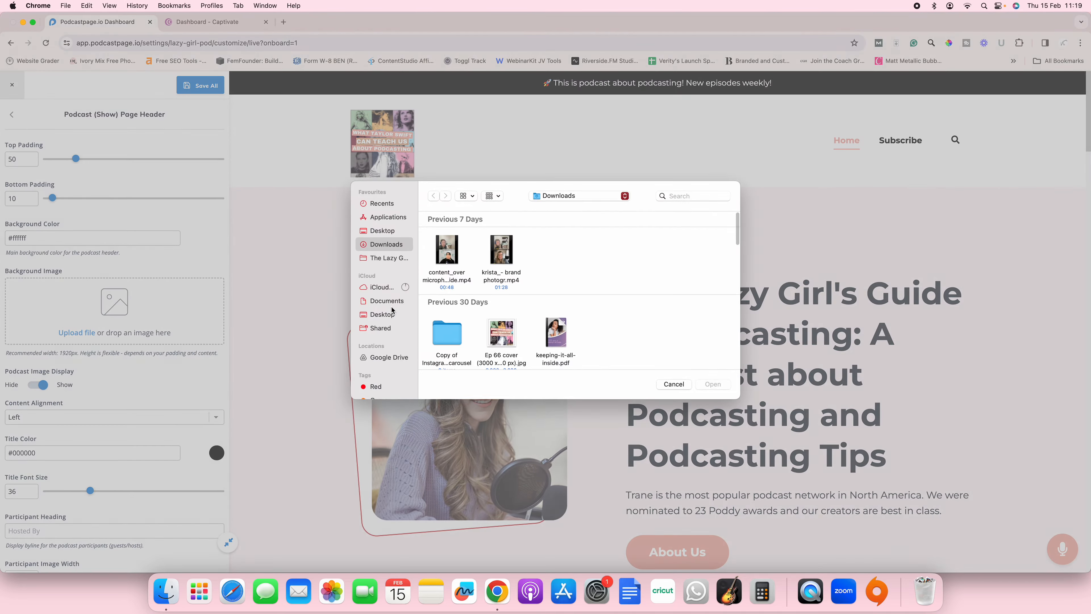
pyautogui.click(490, 336)
pyautogui.press('Return')
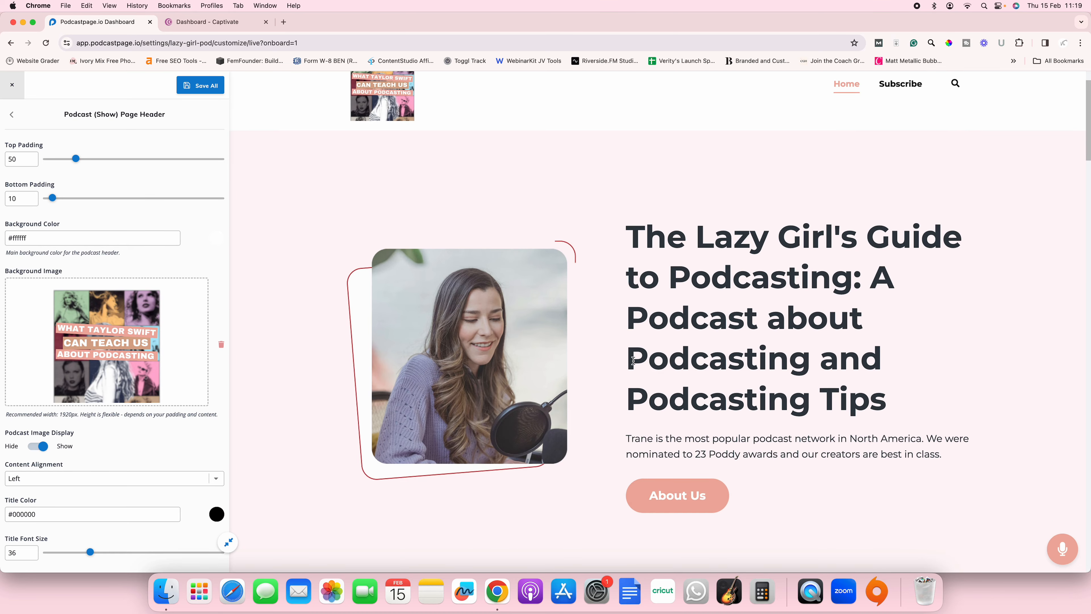
# Look through the homepage preview and the remaining podcast header settings, and return to the main settings list
pyautogui.scroll(-8, 633, 361)
pyautogui.scroll(-20, 633, 360)
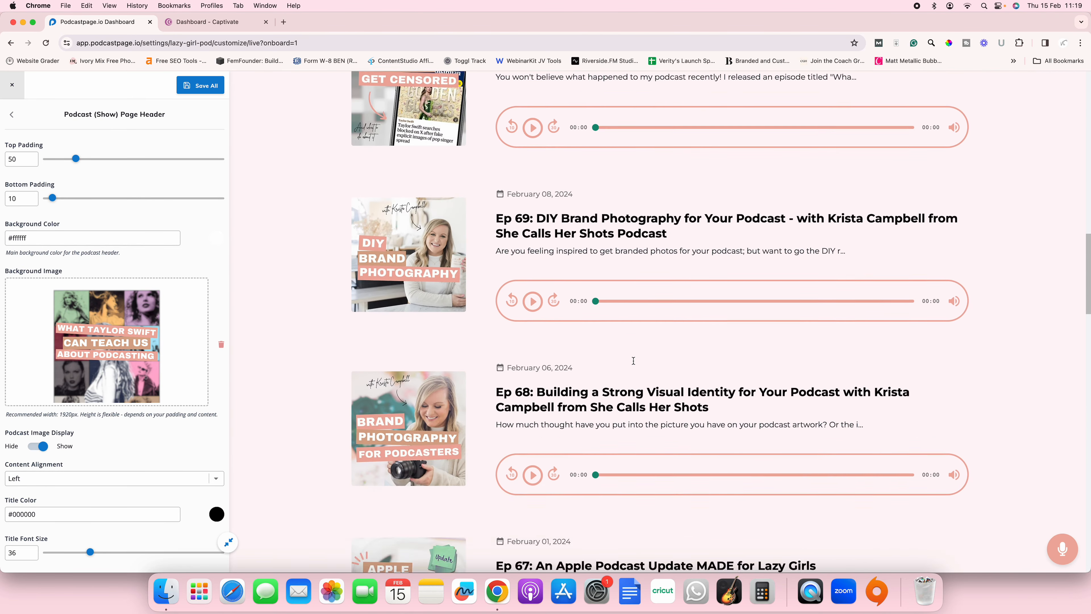
pyautogui.scroll(20, 633, 361)
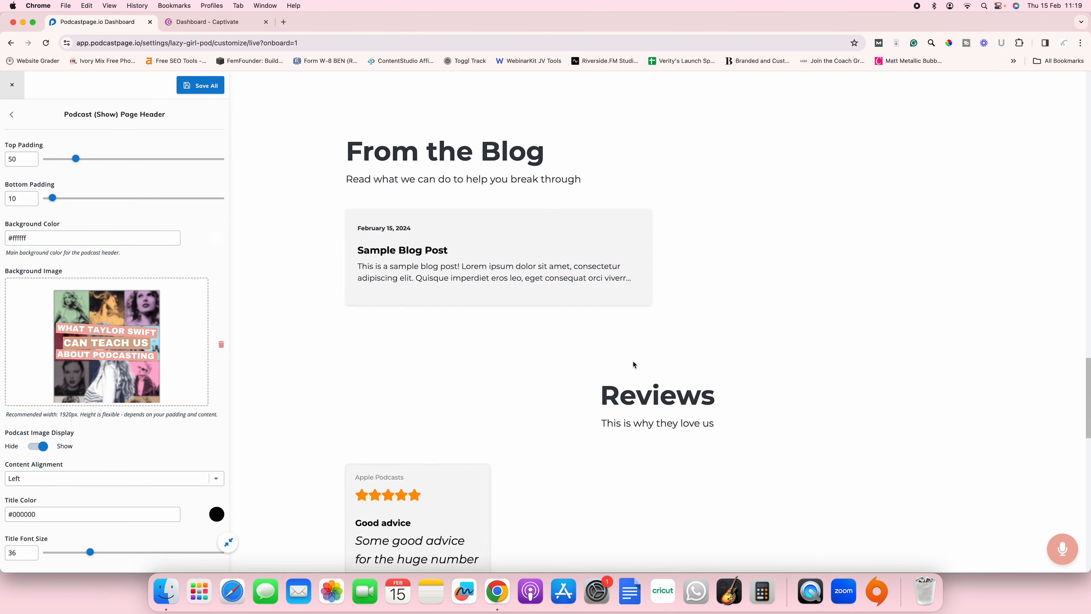
pyautogui.scroll(10, 433, 273)
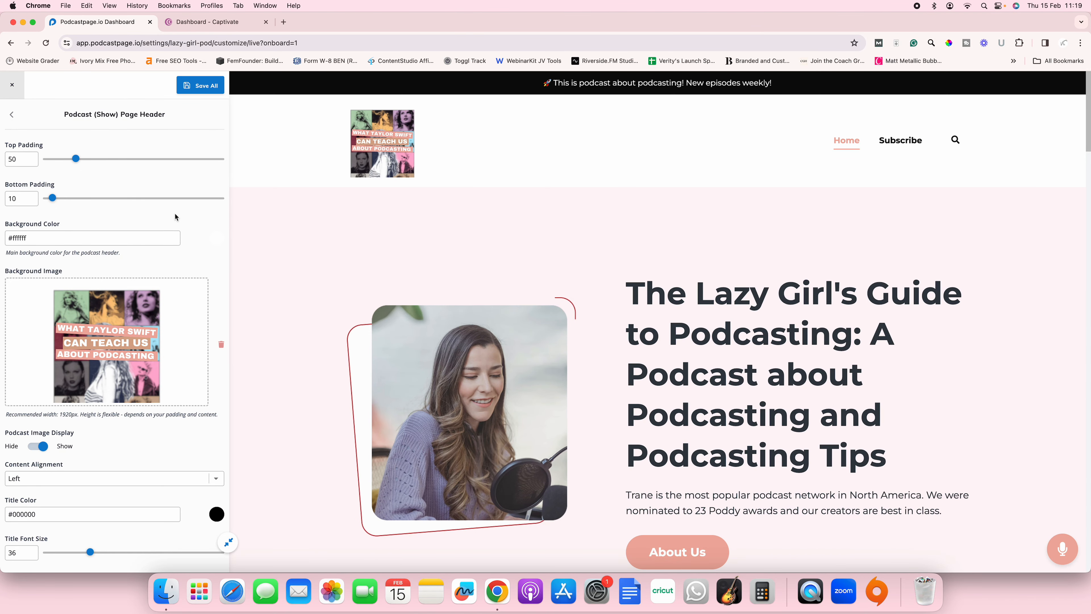
pyautogui.scroll(-8, 15, 181)
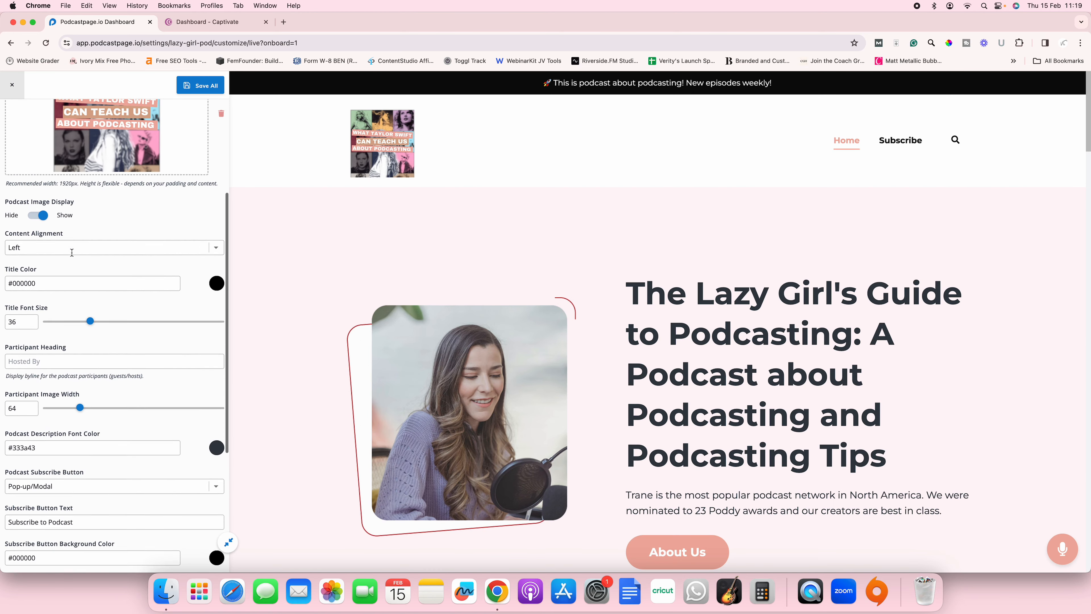
pyautogui.scroll(-3, 14, 180)
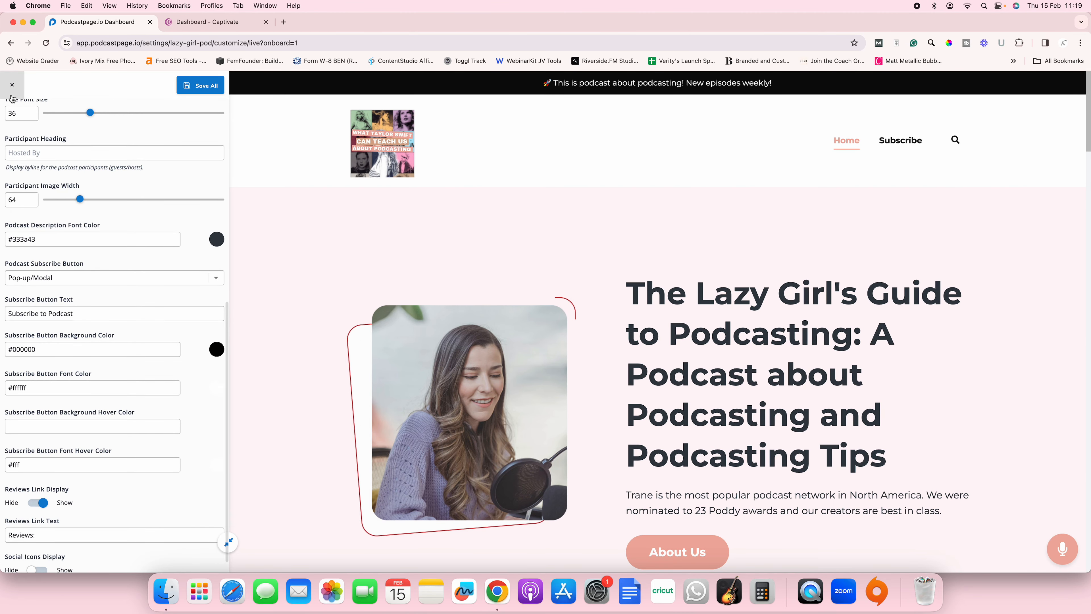
pyautogui.scroll(4, 28, 163)
pyautogui.scroll(6, 29, 164)
pyautogui.click(16, 122)
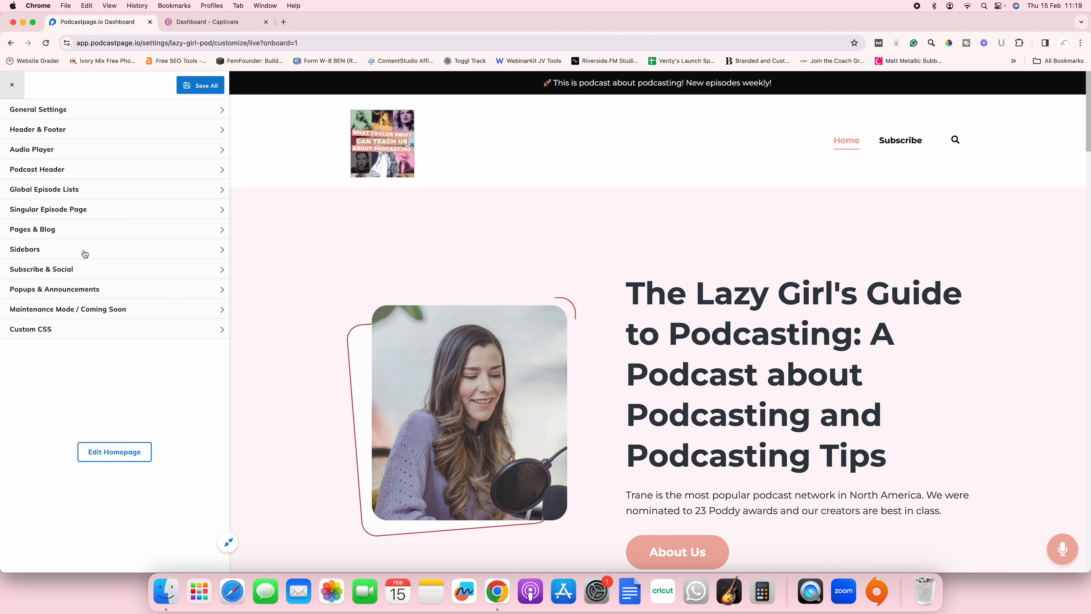
# Review the popups and announcements, sidebar, and pages and blog settings, and return to the main settings list
pyautogui.click(56, 289)
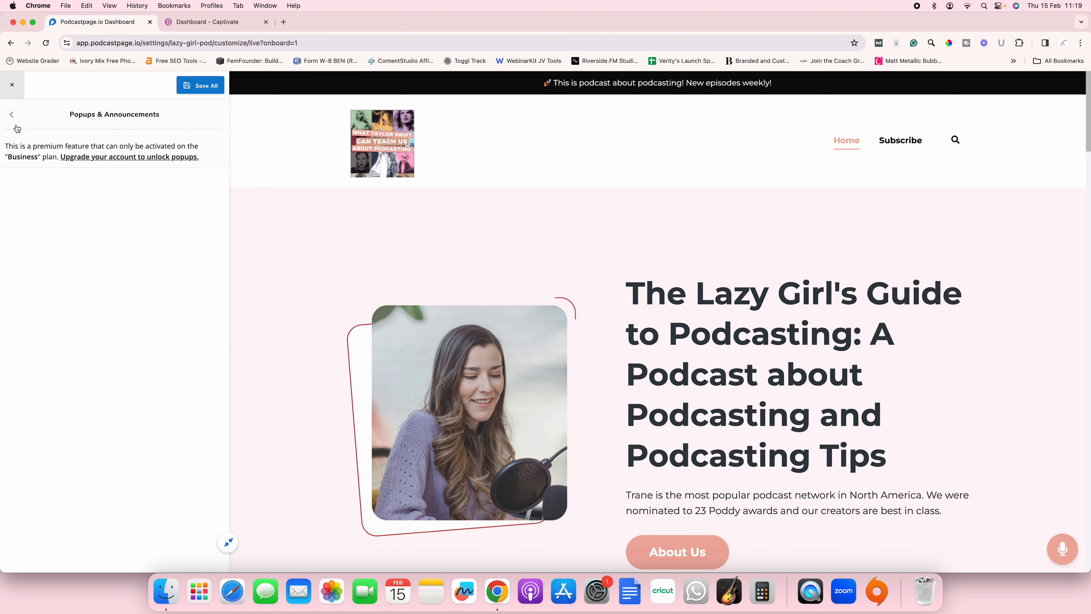
pyautogui.click(13, 114)
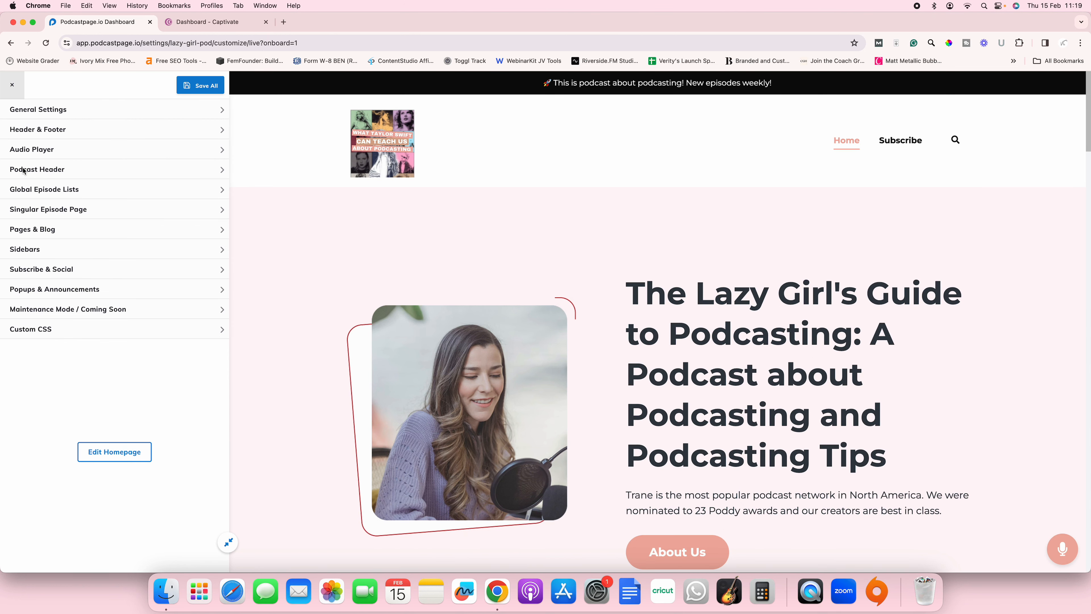
pyautogui.click(47, 250)
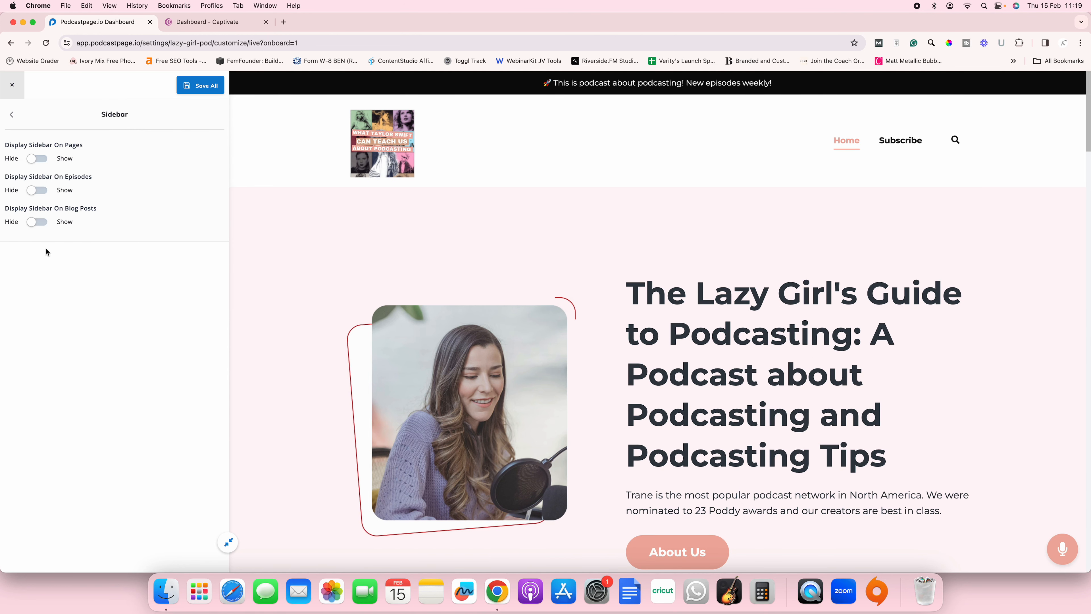
pyautogui.click(38, 159)
pyautogui.click(38, 160)
pyautogui.click(18, 123)
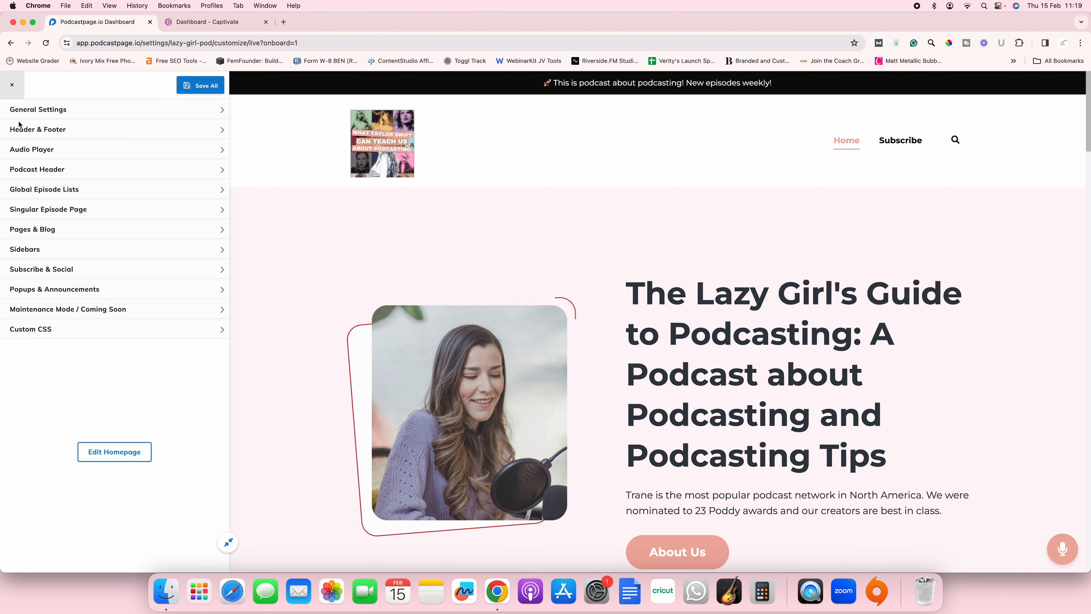
pyautogui.click(77, 232)
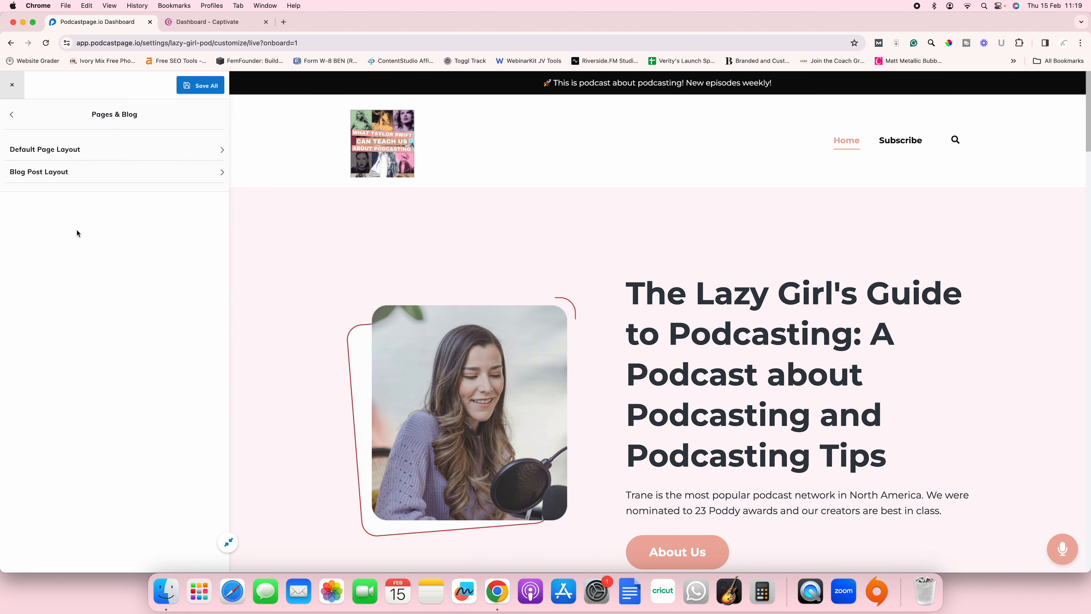
pyautogui.click(12, 114)
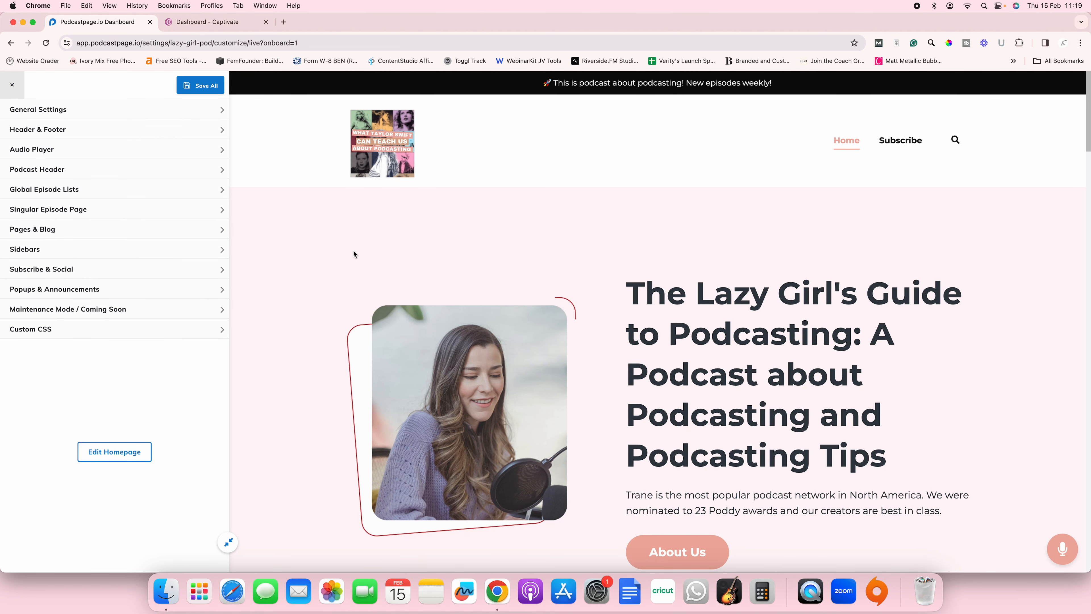
# Save all site changes and open the homepage for editing
pyautogui.scroll(-2, 354, 249)
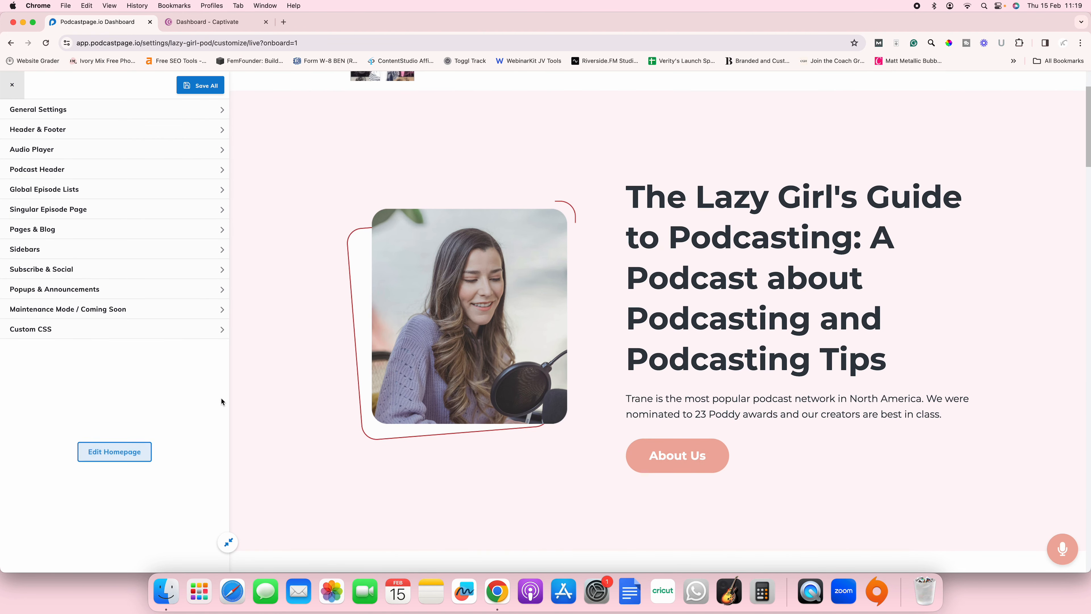
pyautogui.scroll(-7, 379, 310)
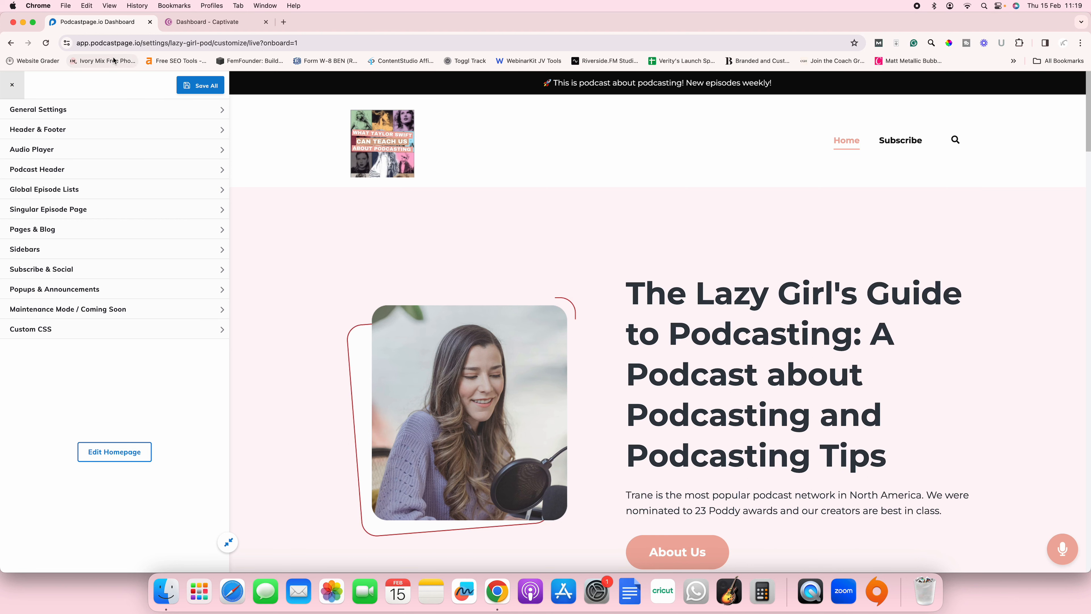
pyautogui.scroll(-4, 313, 264)
pyautogui.scroll(-6, 313, 264)
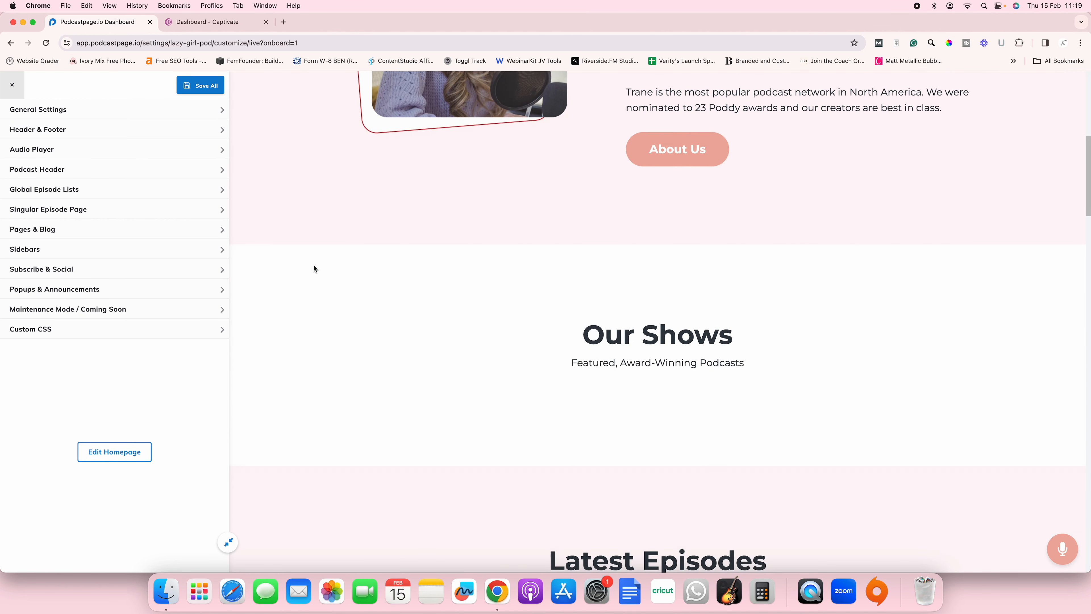
pyautogui.click(102, 455)
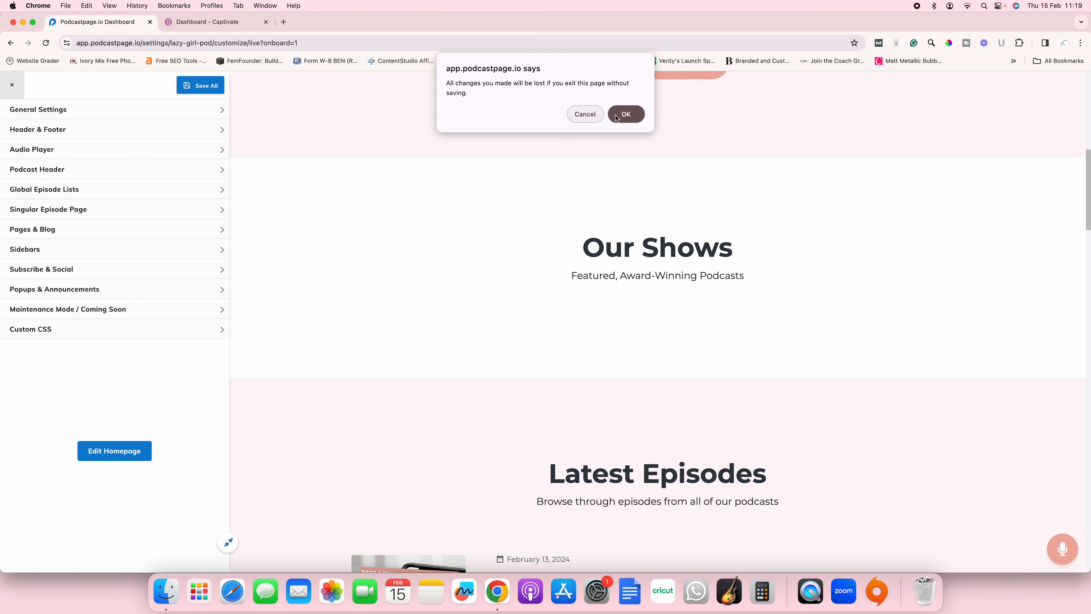
pyautogui.click(593, 115)
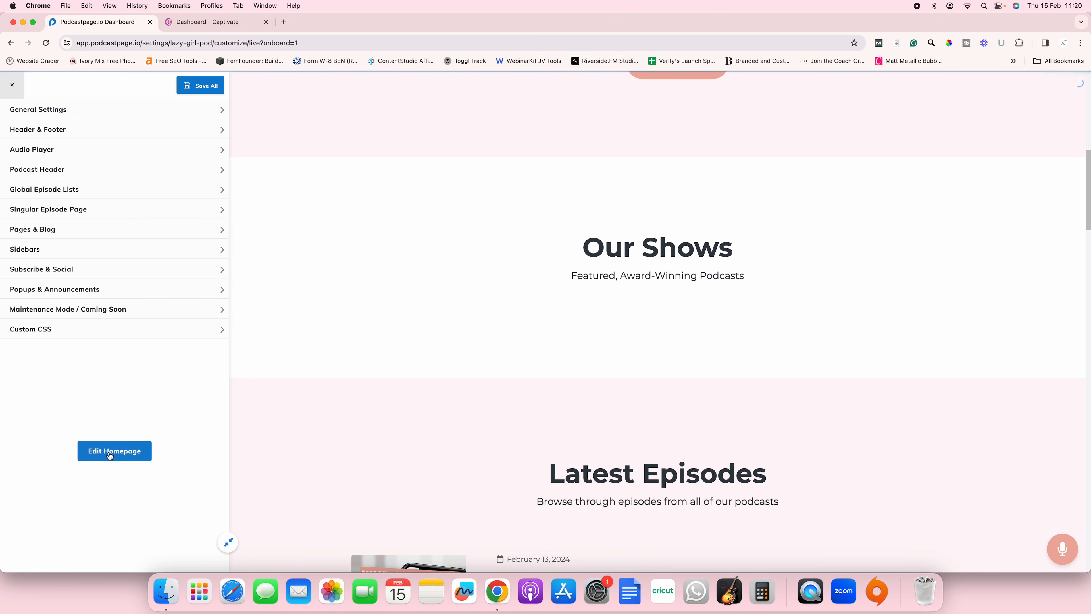
pyautogui.click(112, 451)
pyautogui.click(587, 118)
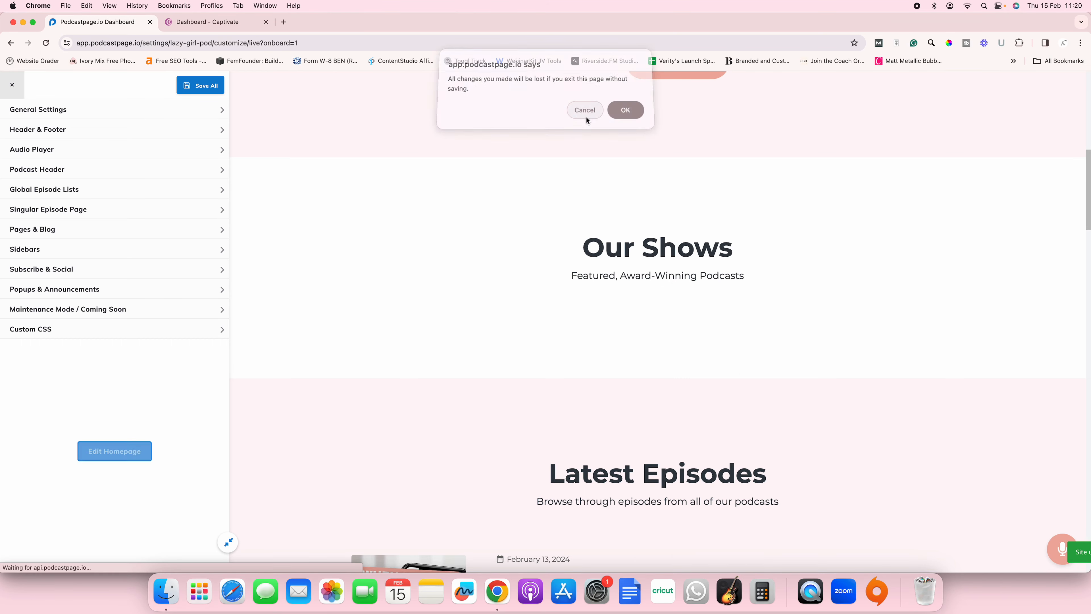
pyautogui.click(188, 89)
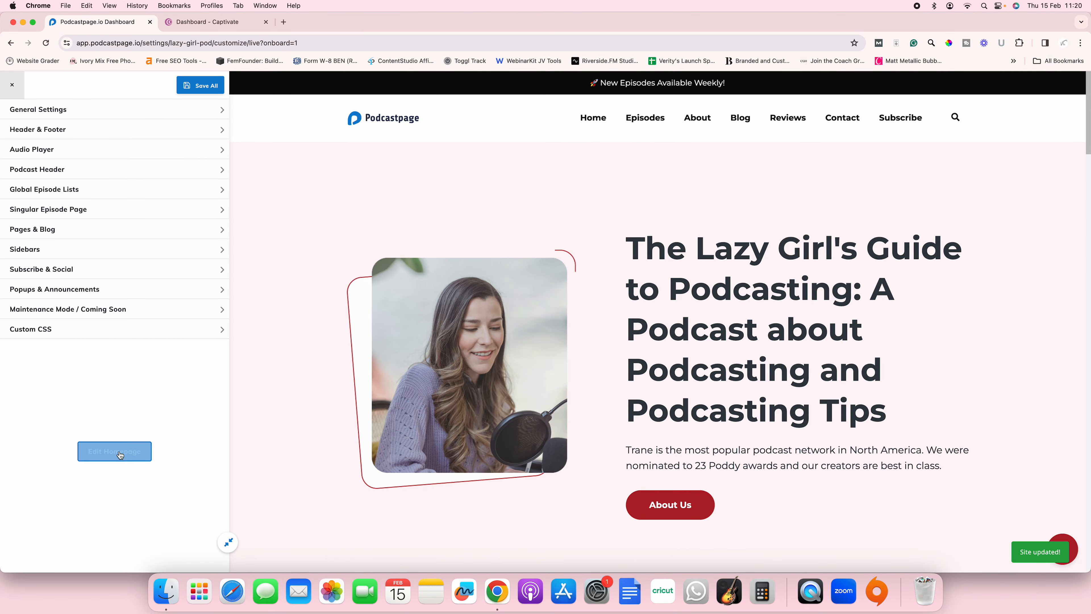
pyautogui.click(114, 452)
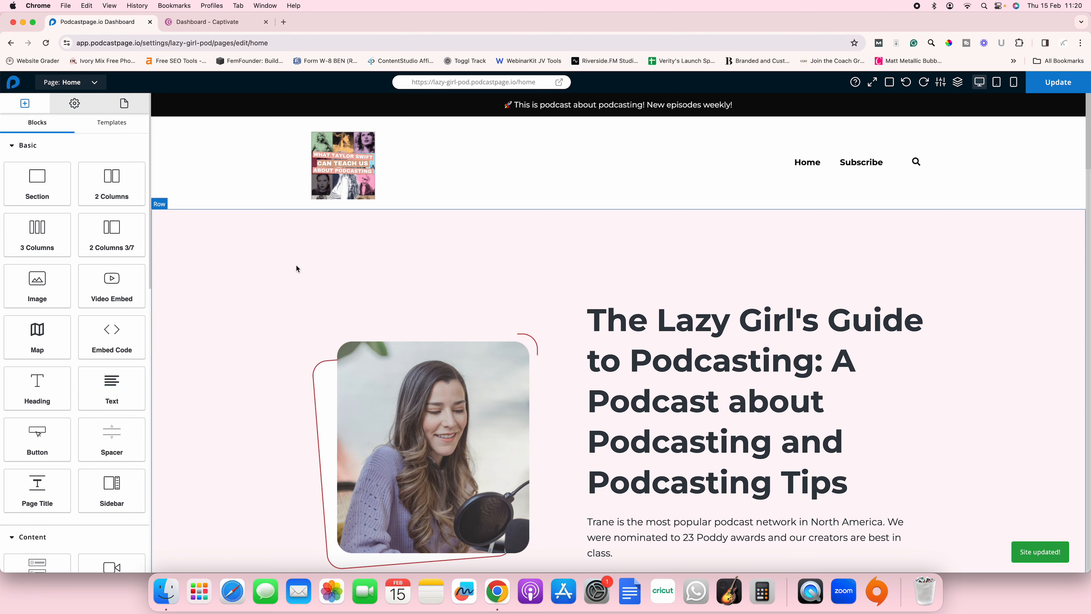
# Delete the Our Shows row from the homepage
pyautogui.scroll(-10, 296, 267)
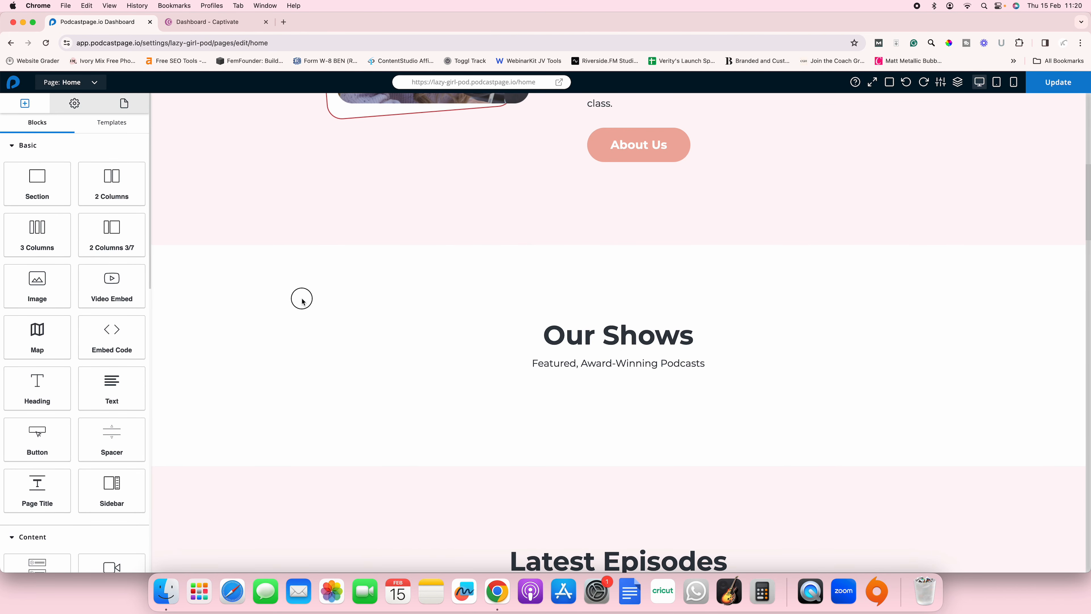
pyautogui.click(315, 243)
pyautogui.click(320, 248)
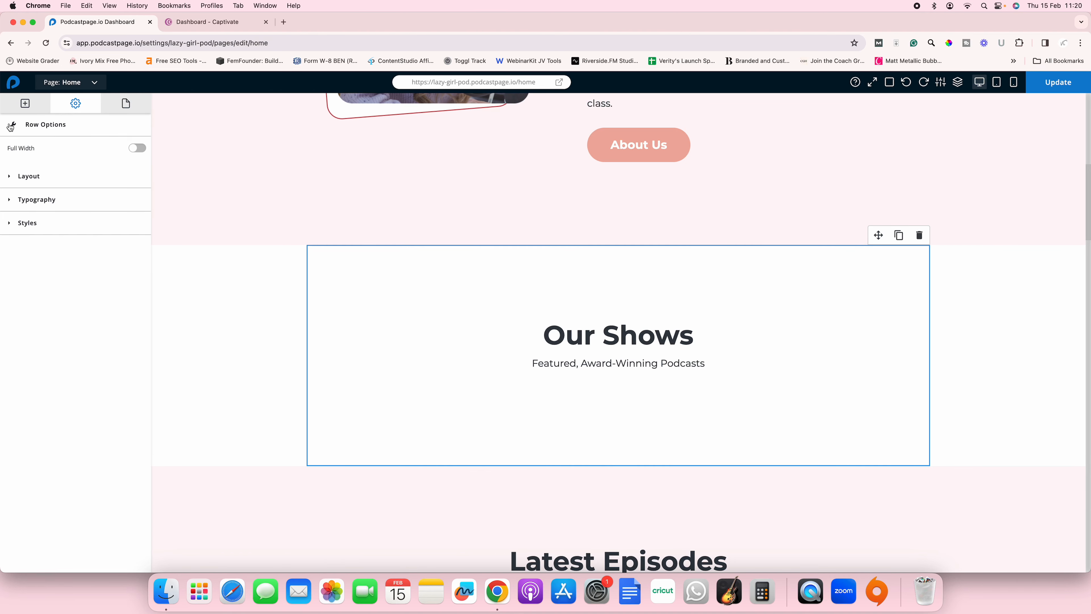
pyautogui.click(920, 235)
# Delete the From the Blog row below the latest episodes on the homepage
pyautogui.scroll(-15, 748, 319)
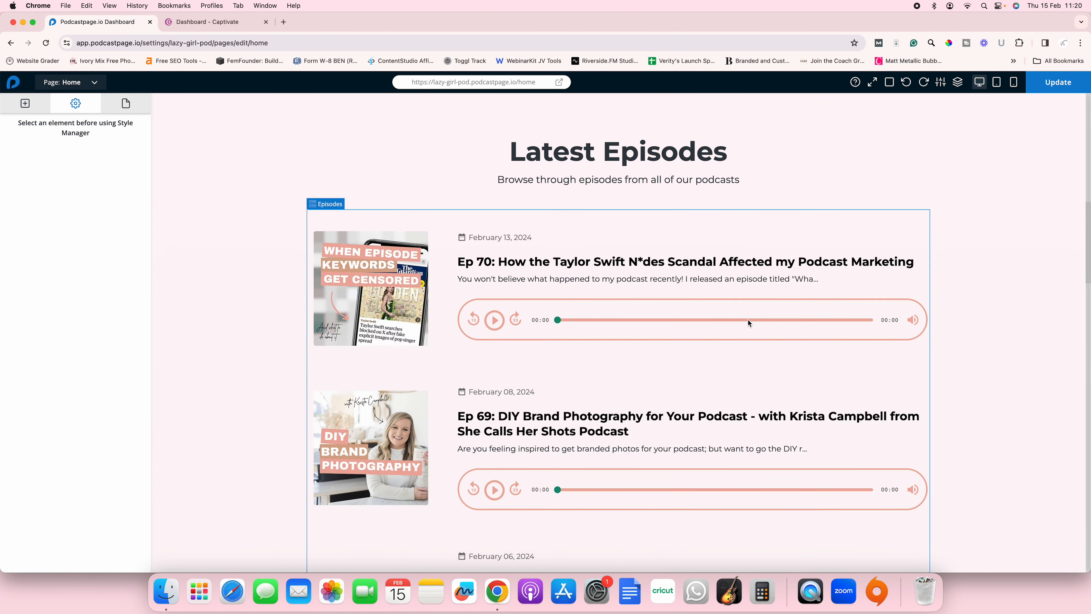
pyautogui.scroll(-10, 748, 320)
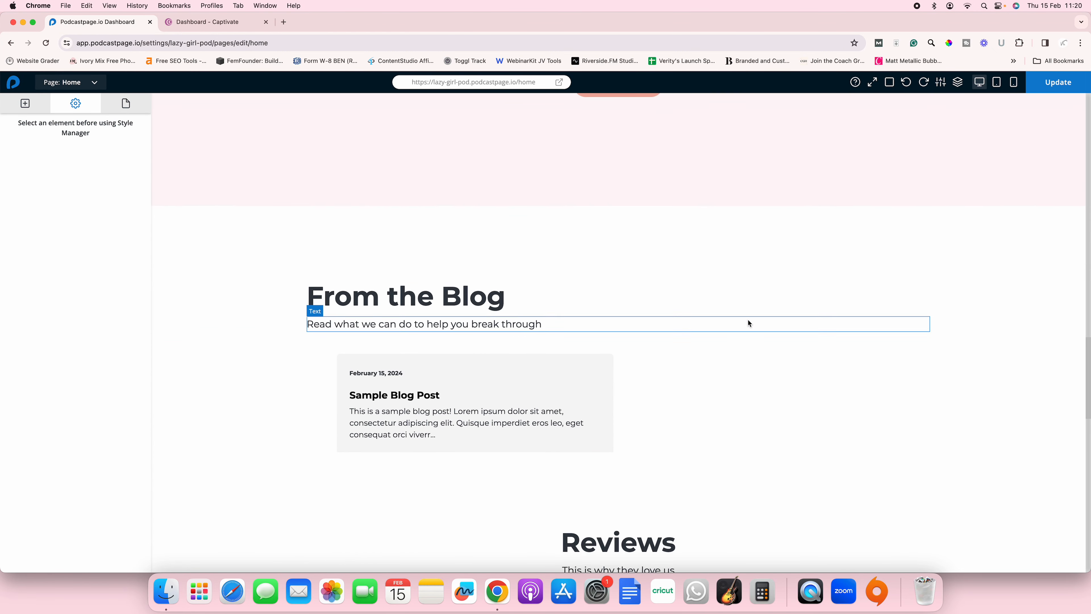
pyautogui.click(312, 169)
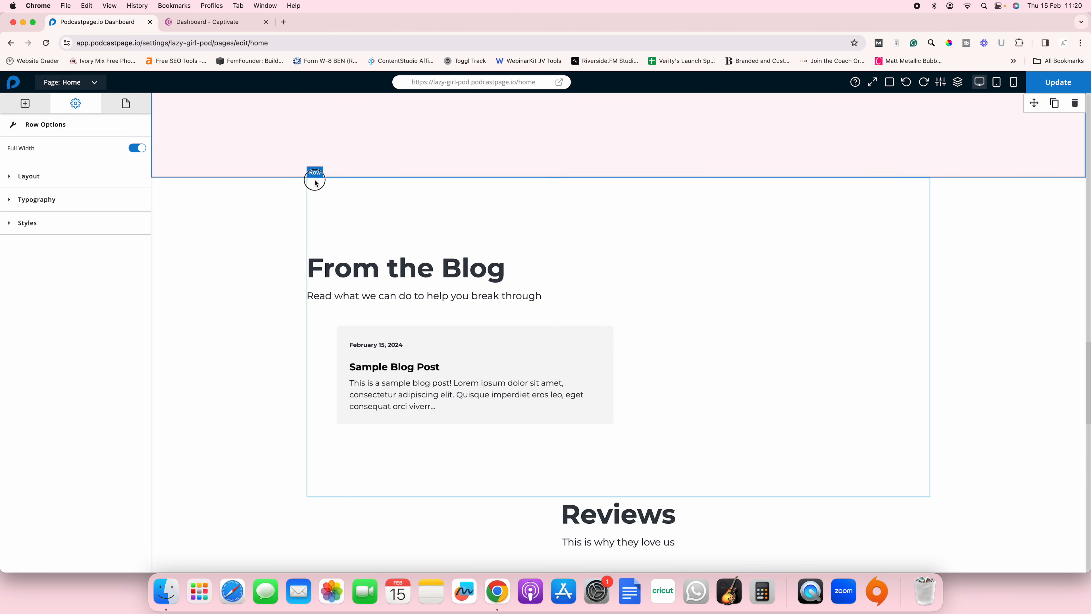
pyautogui.click(314, 182)
pyautogui.click(920, 168)
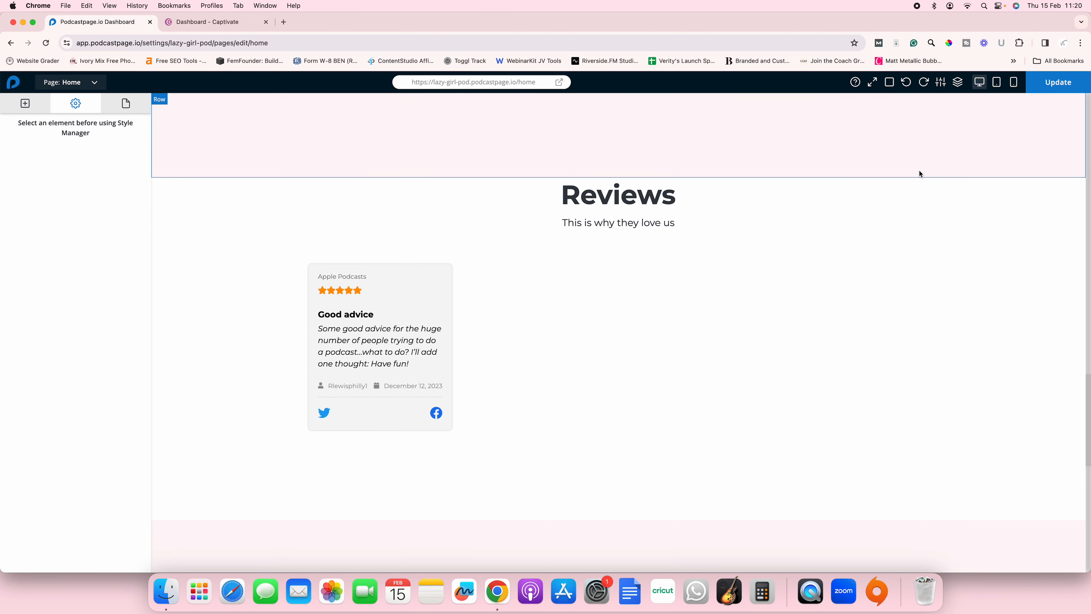
# Look through the homepage's Reviews, Subscribe & Follow and footer sections, and return to the hero section
pyautogui.scroll(-10, 864, 303)
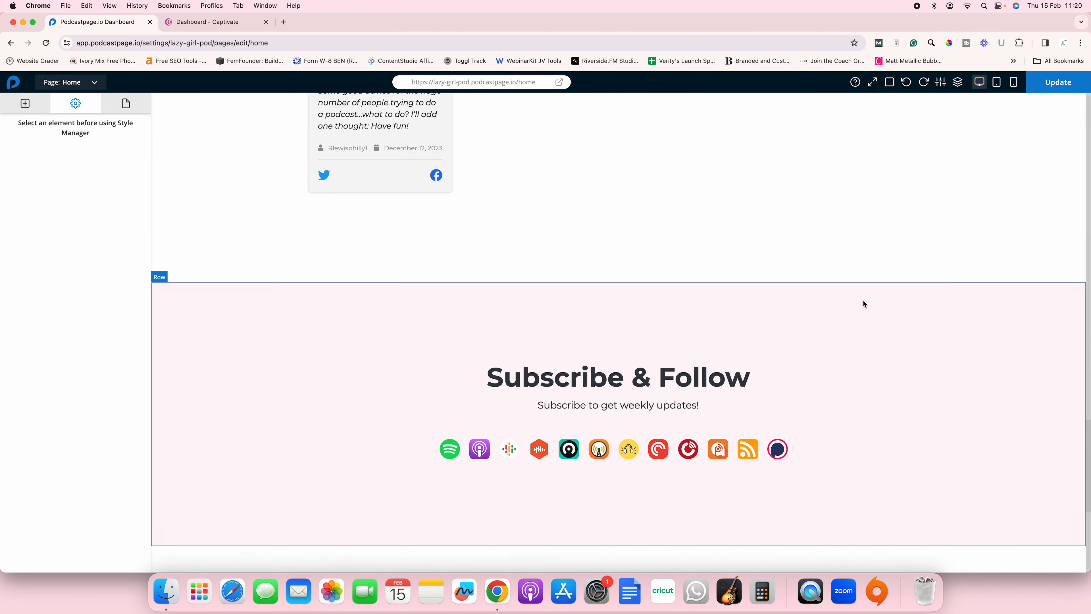
pyautogui.scroll(5, 864, 303)
pyautogui.scroll(3, 864, 304)
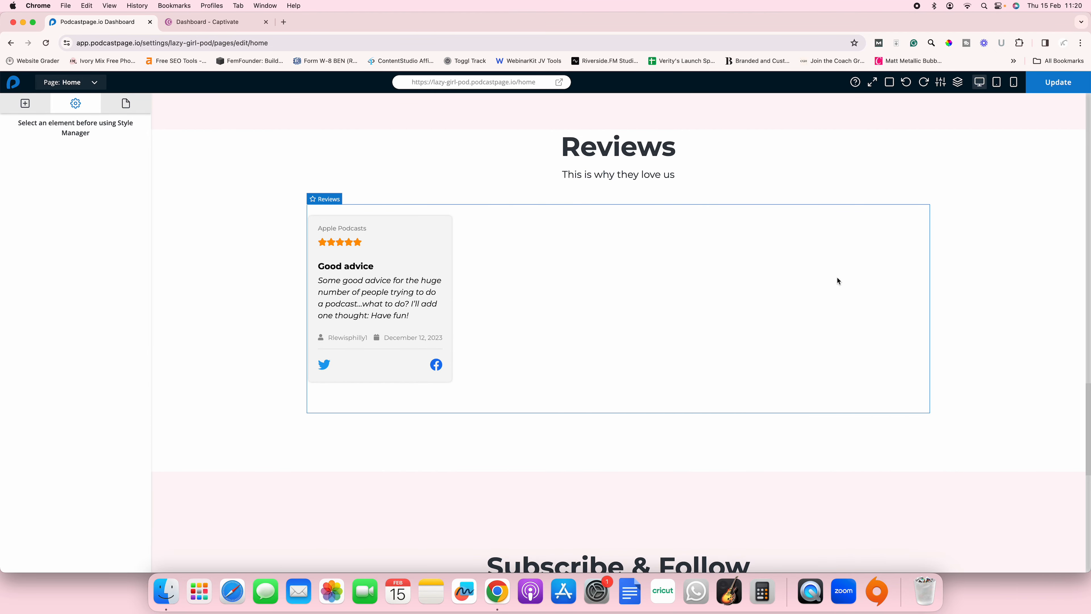
pyautogui.scroll(-12, 838, 281)
pyautogui.scroll(5, 838, 280)
pyautogui.scroll(-6, 838, 281)
pyautogui.scroll(6, 838, 281)
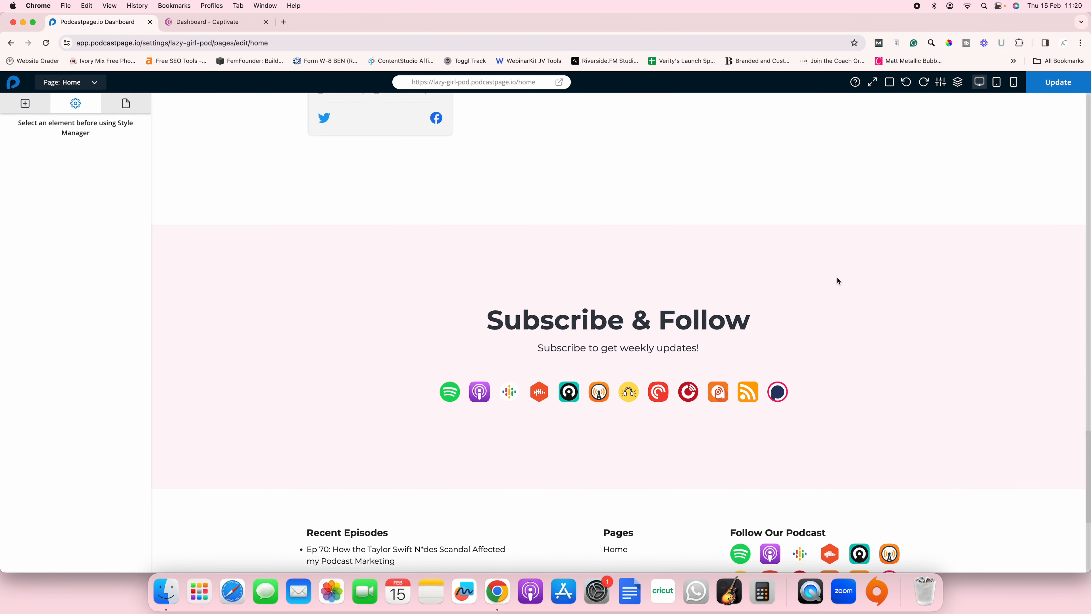
pyautogui.scroll(1, 837, 279)
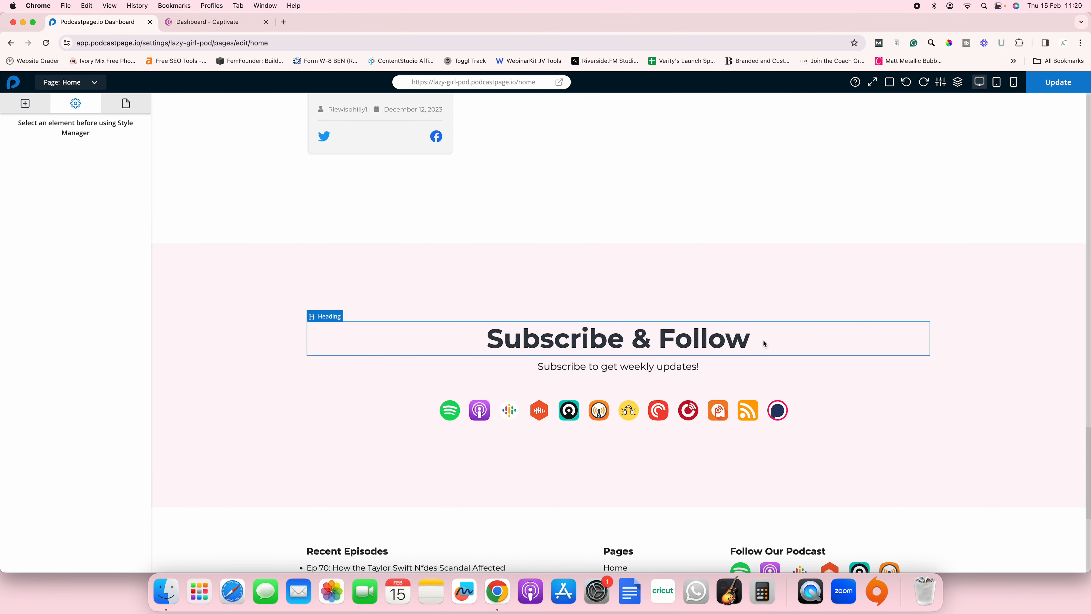
pyautogui.scroll(15, 763, 341)
pyautogui.scroll(20, 763, 340)
pyautogui.scroll(-5, 763, 339)
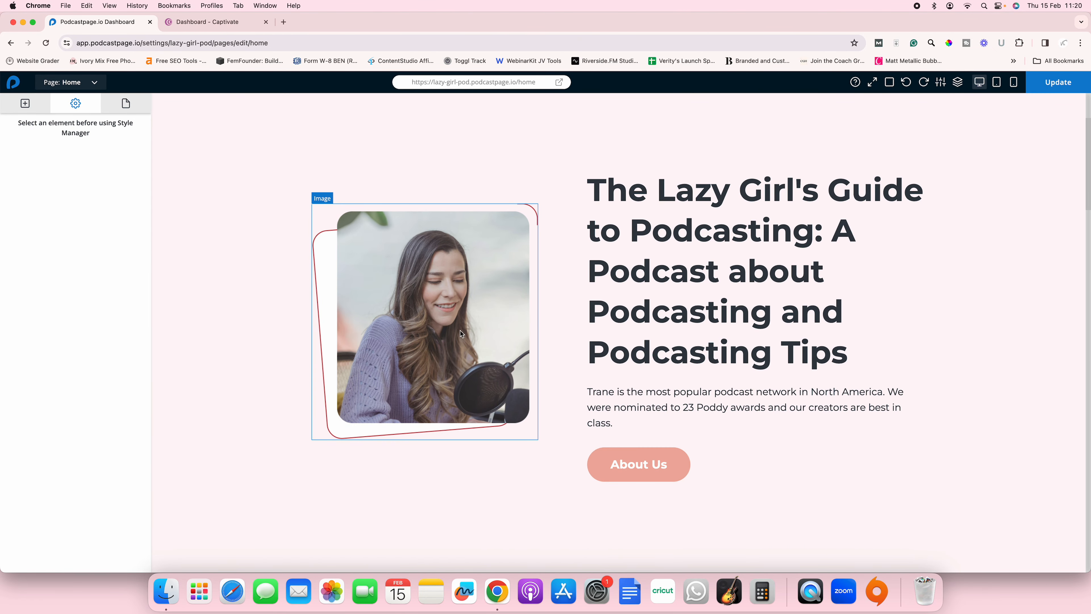
# Select the hero section's image and review its alignment, link, layout and style options
pyautogui.click(459, 334)
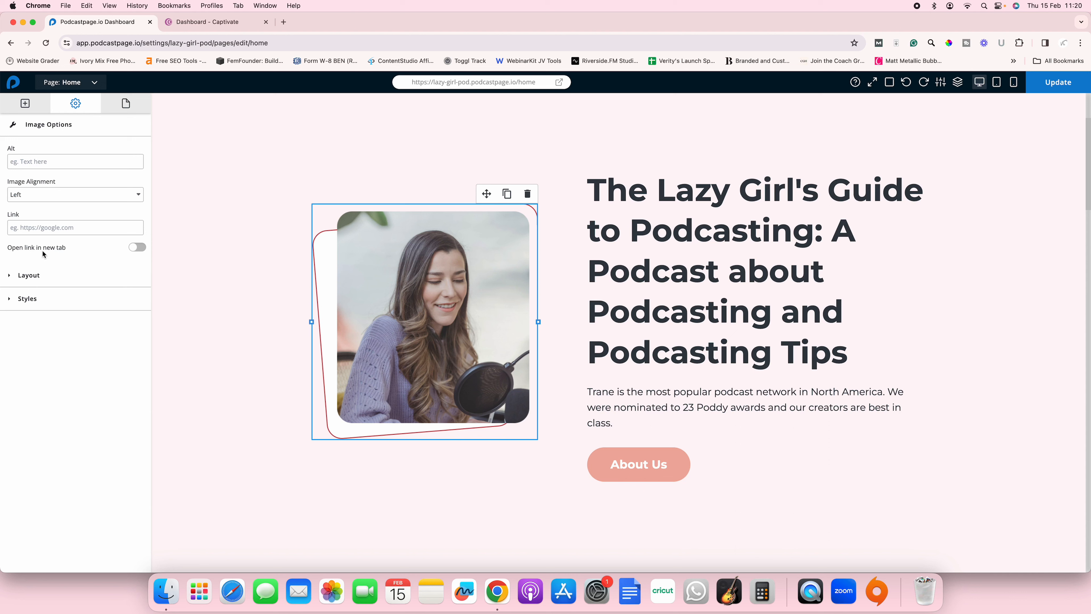
pyautogui.click(28, 274)
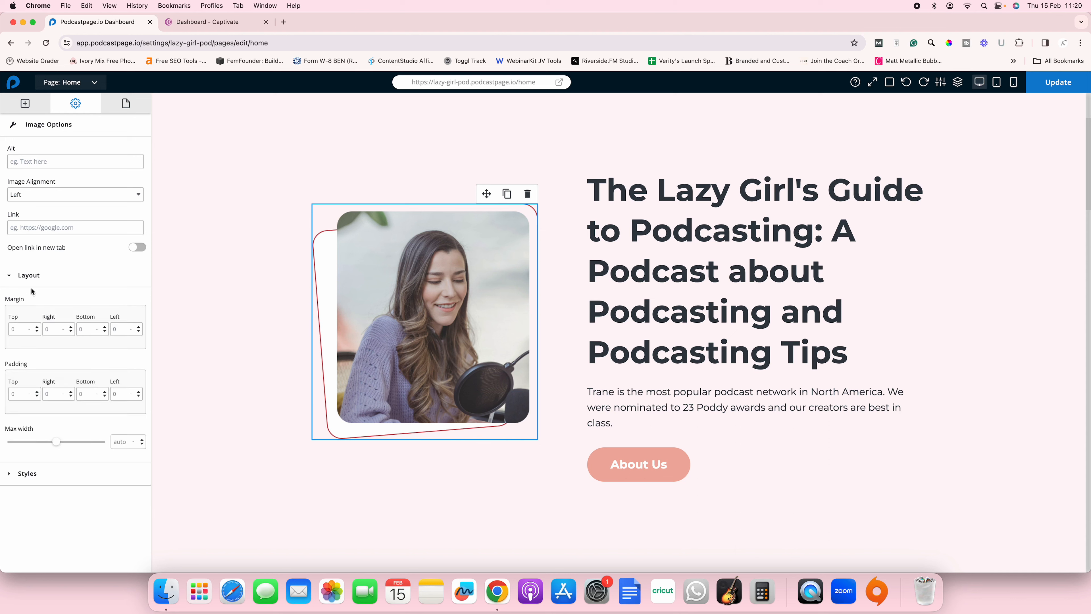
pyautogui.click(27, 473)
pyautogui.scroll(-2, 61, 402)
pyautogui.scroll(2, 60, 401)
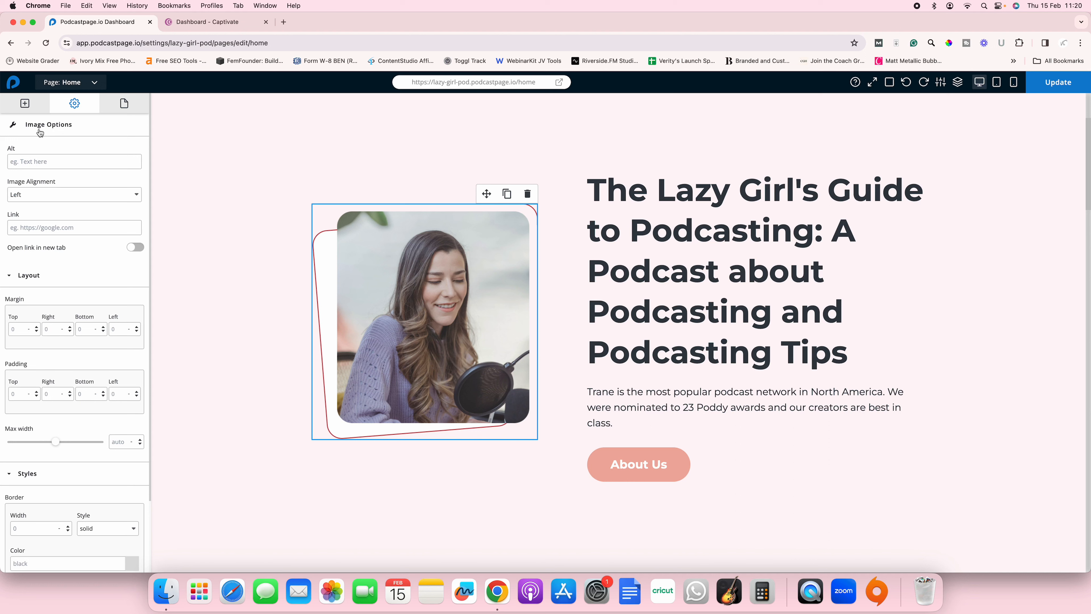
# Set the Home page's custom SEO description to "The Lazy Girl's Guide to Podcasting is a podcast about podcasting."
pyautogui.click(25, 104)
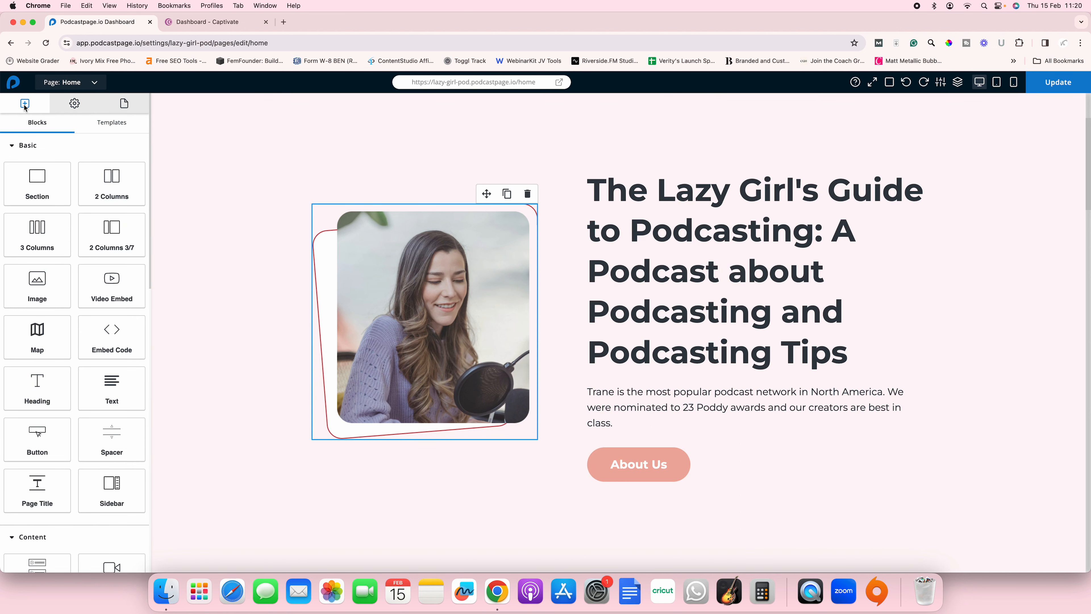
pyautogui.click(68, 107)
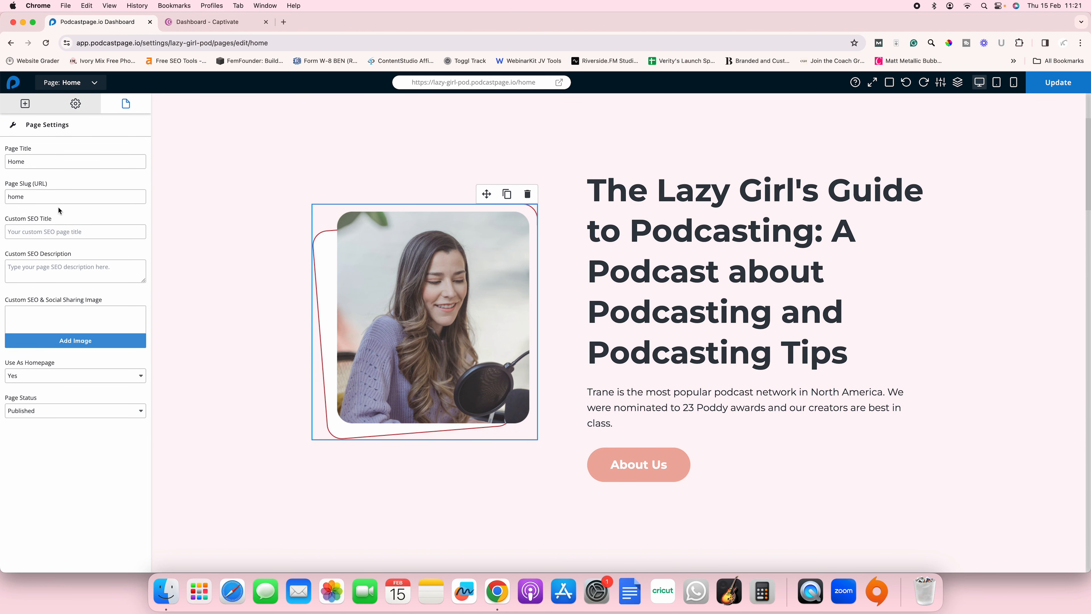
pyautogui.click(57, 276)
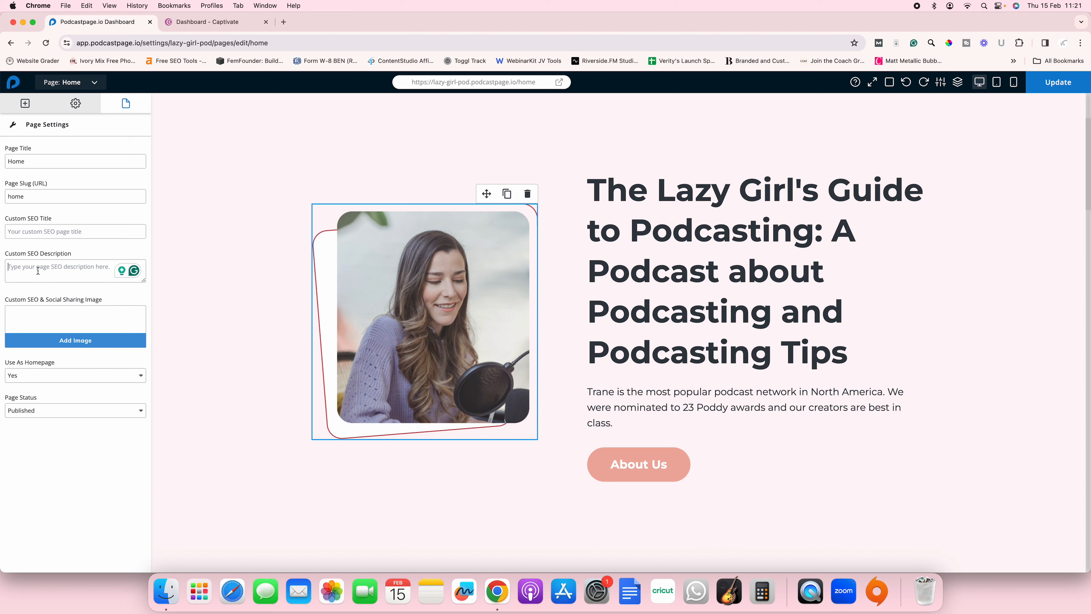
pyautogui.write('T')
pyautogui.write('s a podcast about podcasting.')
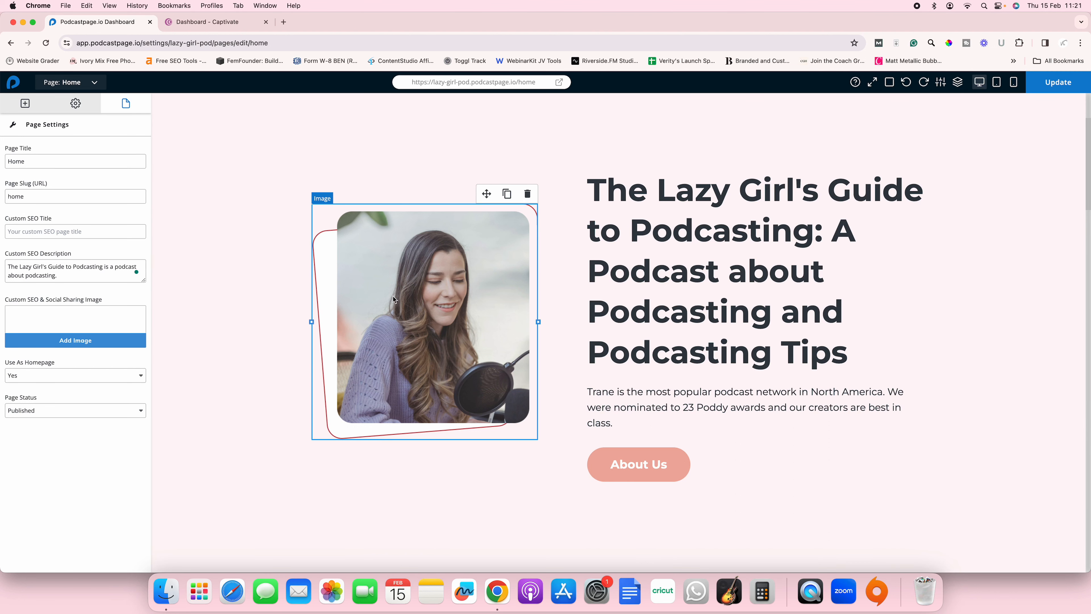
# Delete the image beside the heading in the homepage's hero section
pyautogui.click(75, 103)
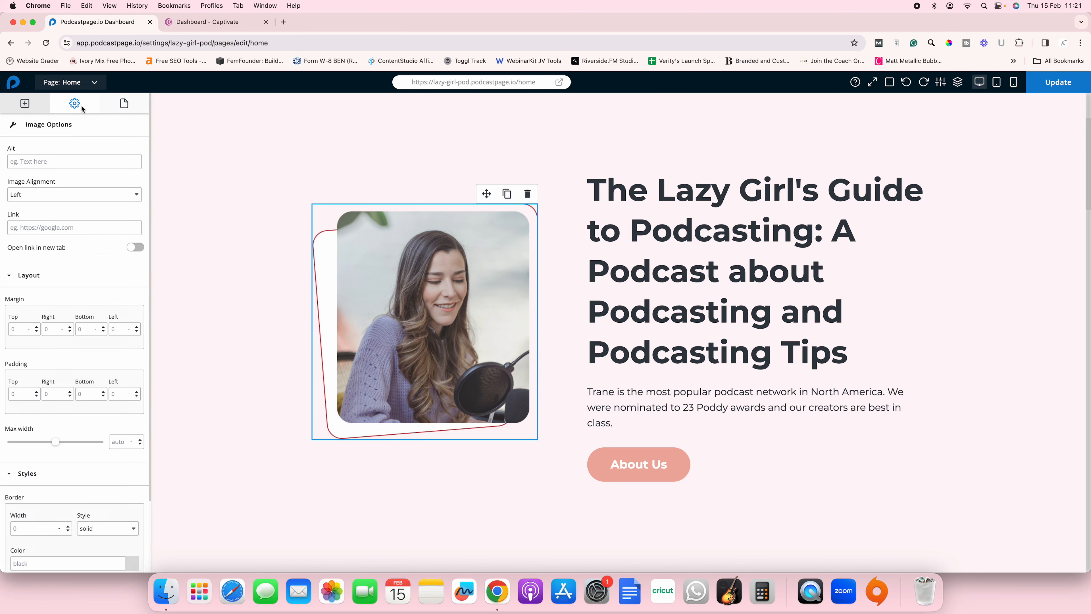
pyautogui.scroll(-2, 71, 245)
pyautogui.scroll(2, 69, 243)
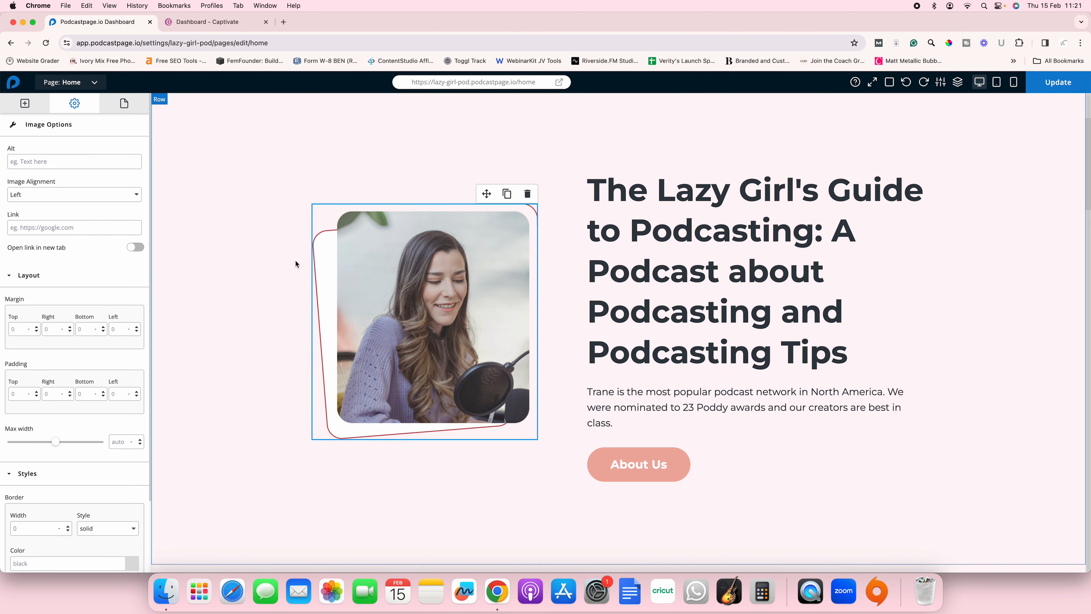
pyautogui.click(527, 194)
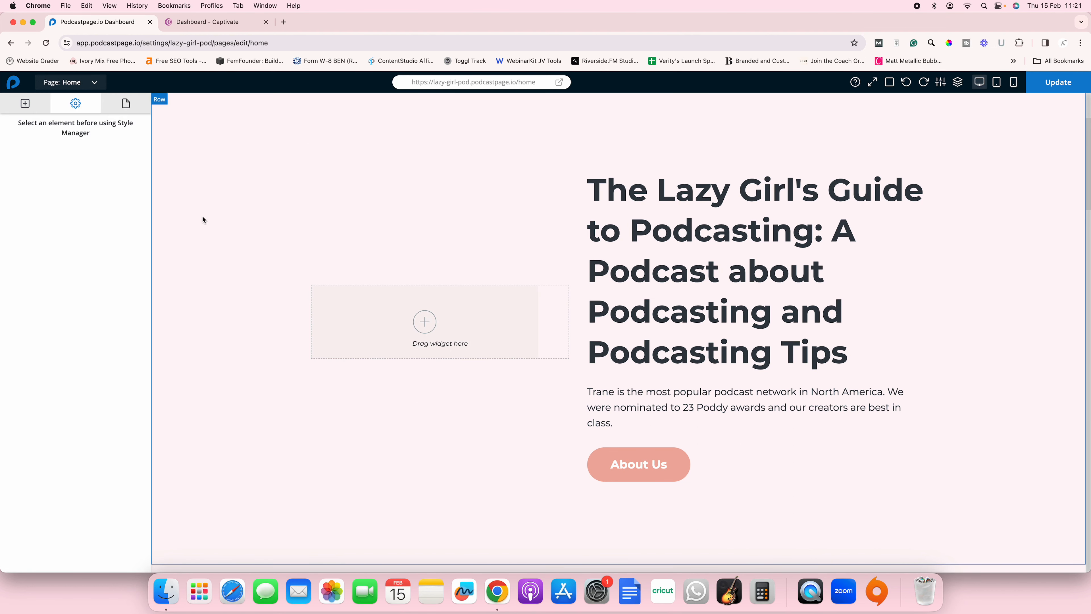
# Add an Image block to the empty column beside the heading in the homepage's hero section
pyautogui.click(125, 107)
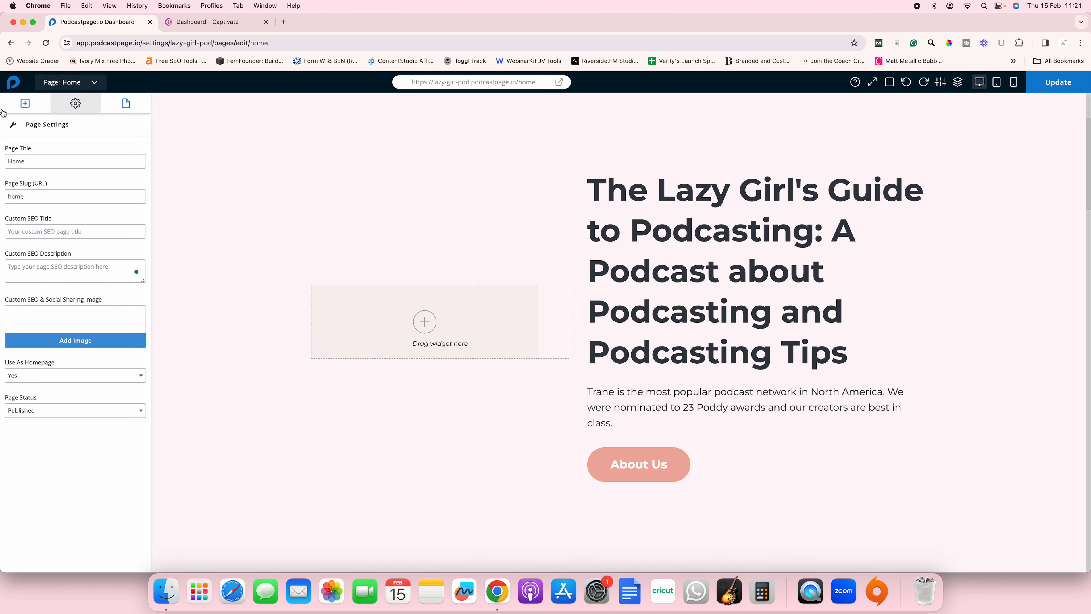
pyautogui.click(25, 103)
pyautogui.scroll(-6, 70, 310)
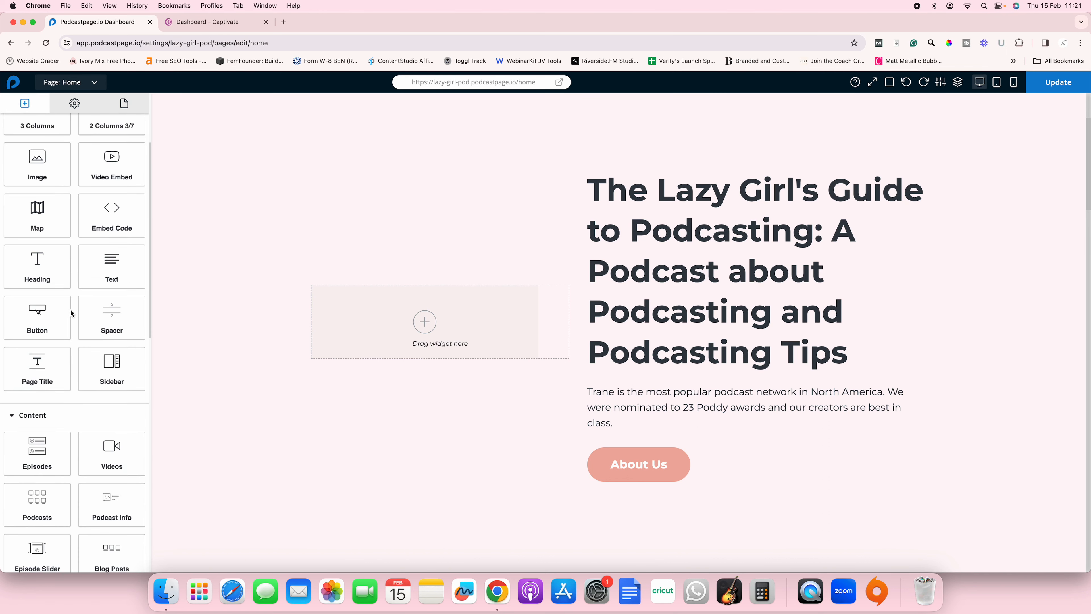
pyautogui.scroll(-5, 71, 310)
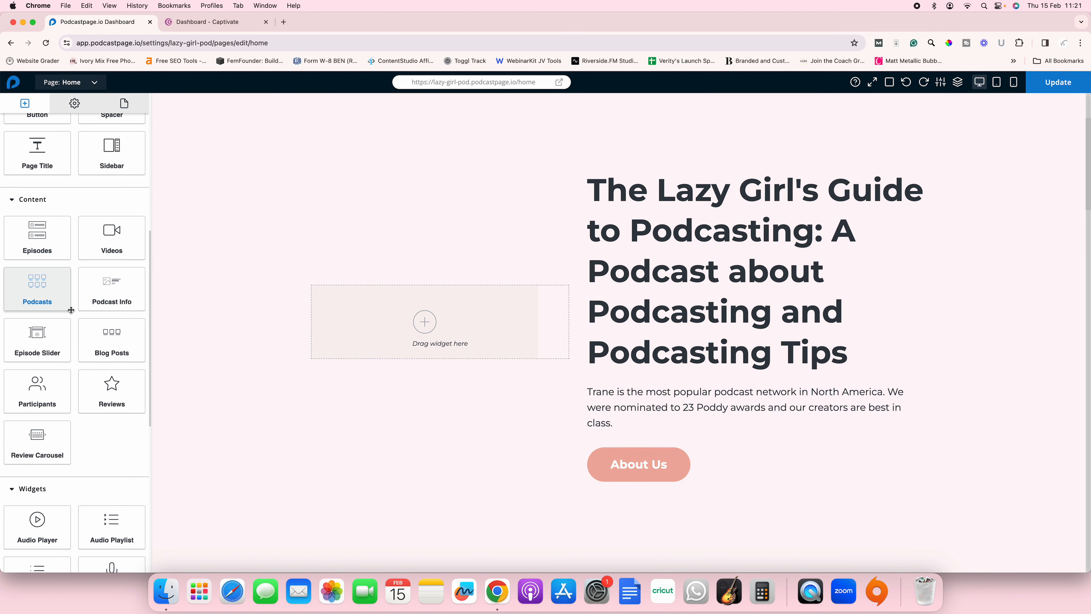
pyautogui.scroll(-4, 71, 310)
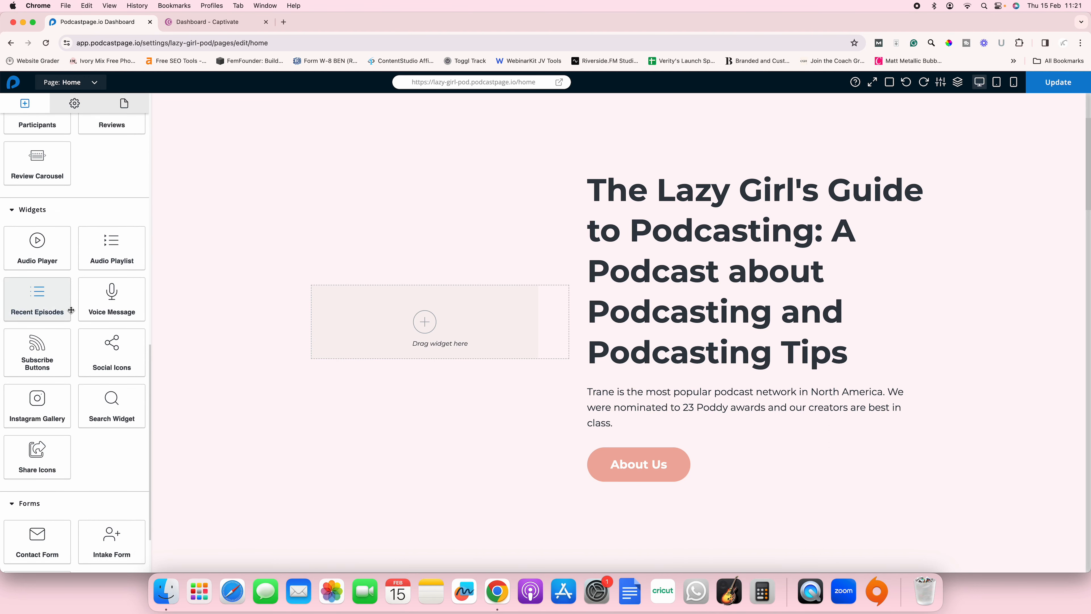
pyautogui.scroll(10, 71, 311)
pyautogui.scroll(4, 71, 310)
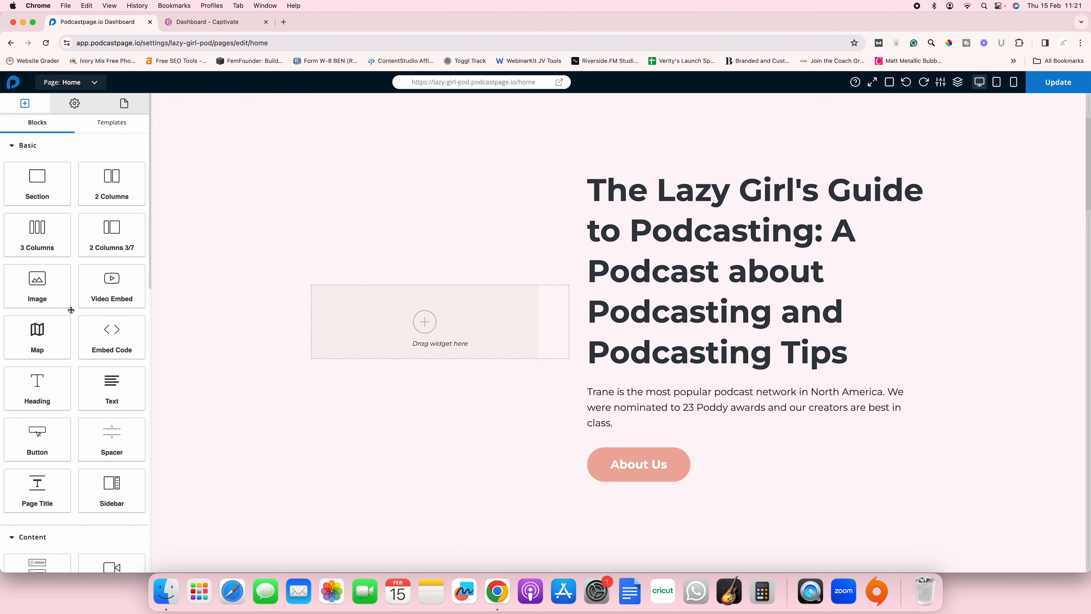
pyautogui.moveTo(43, 286); pyautogui.dragTo(408, 322)
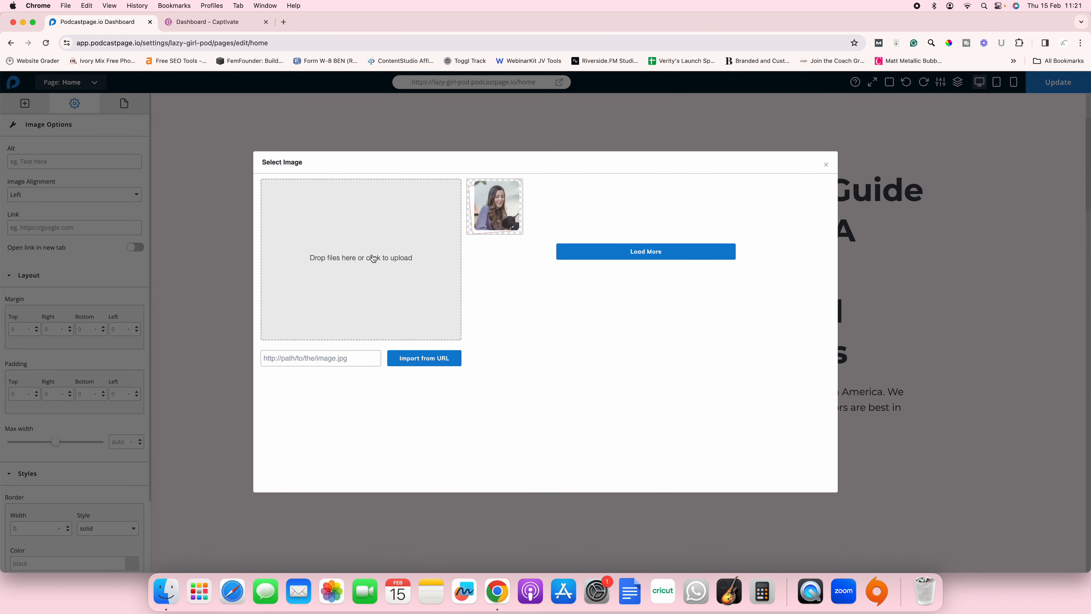
# Upload the photo of the woman at a microphone from the Downloads folder and insert it as the hero section's image
pyautogui.click(166, 591)
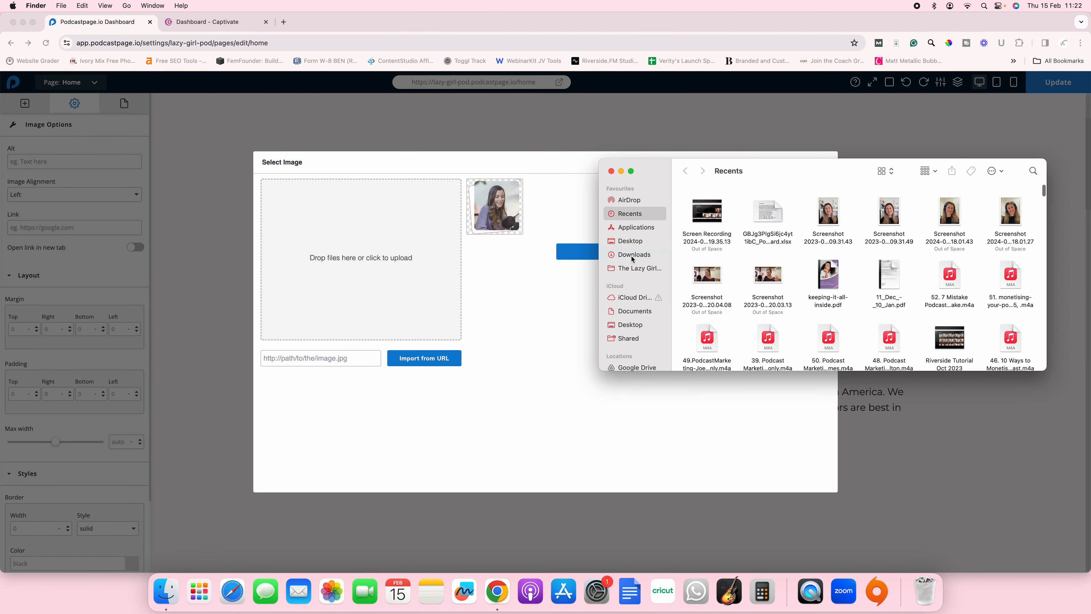
pyautogui.click(632, 254)
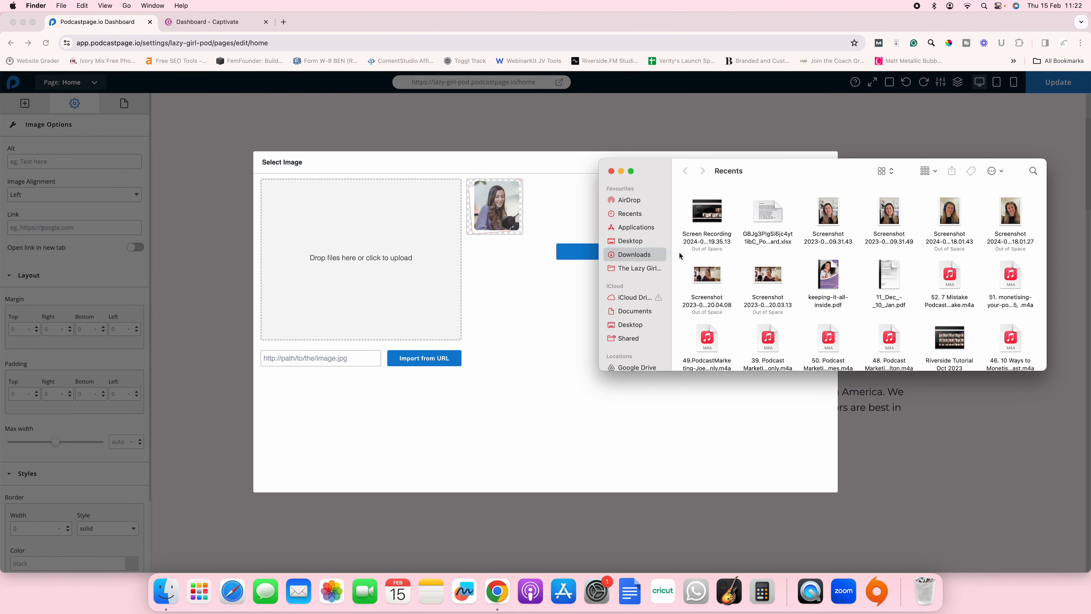
pyautogui.scroll(-10, 750, 249)
pyautogui.scroll(-1, 749, 250)
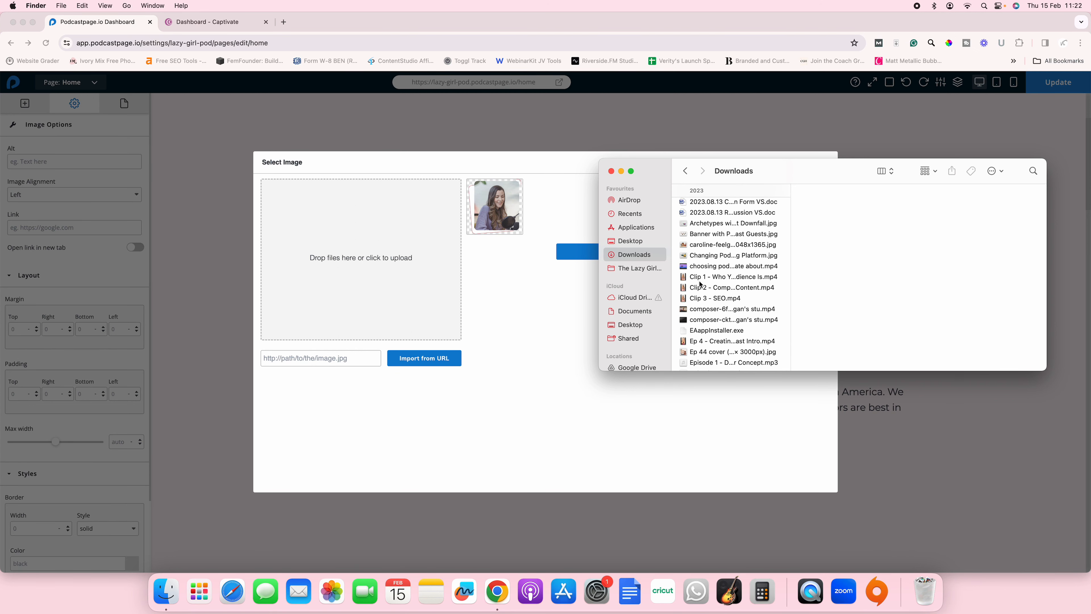
pyautogui.click(707, 258)
pyautogui.moveTo(707, 258); pyautogui.dragTo(335, 269)
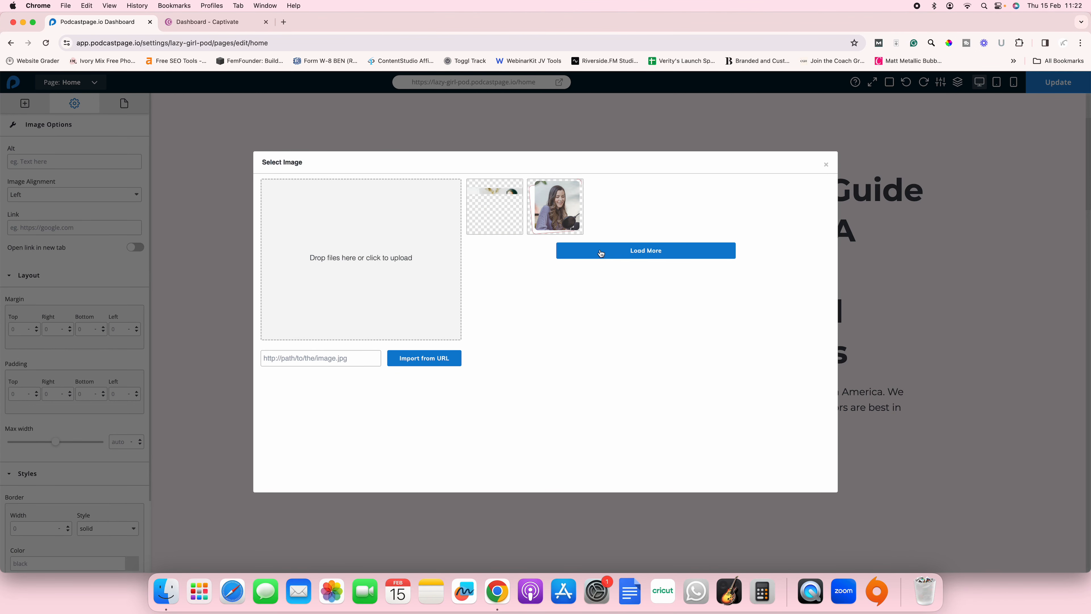
pyautogui.click(496, 212)
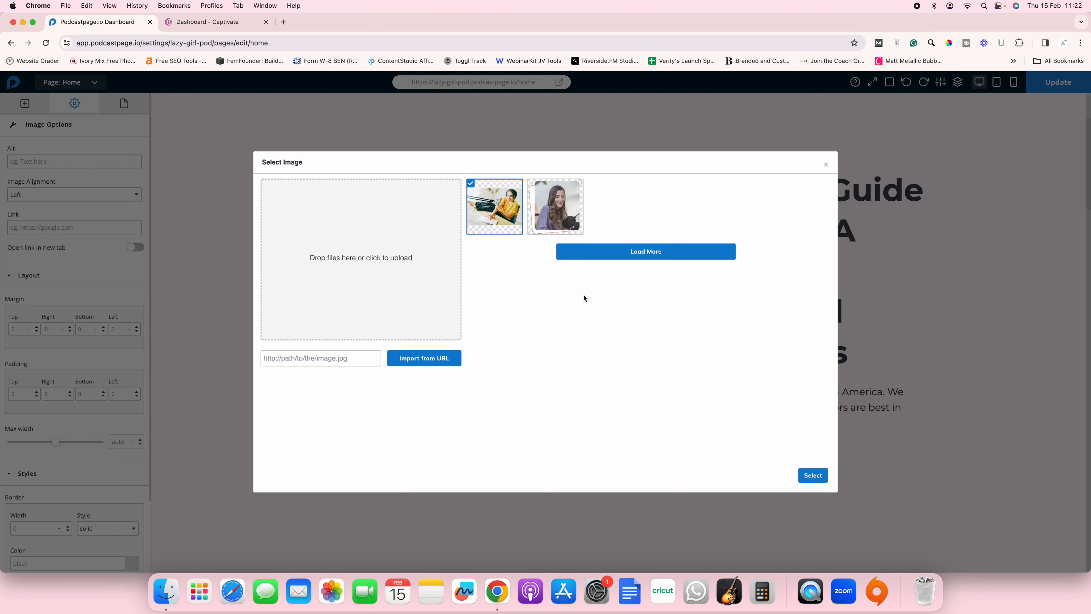
pyautogui.click(810, 478)
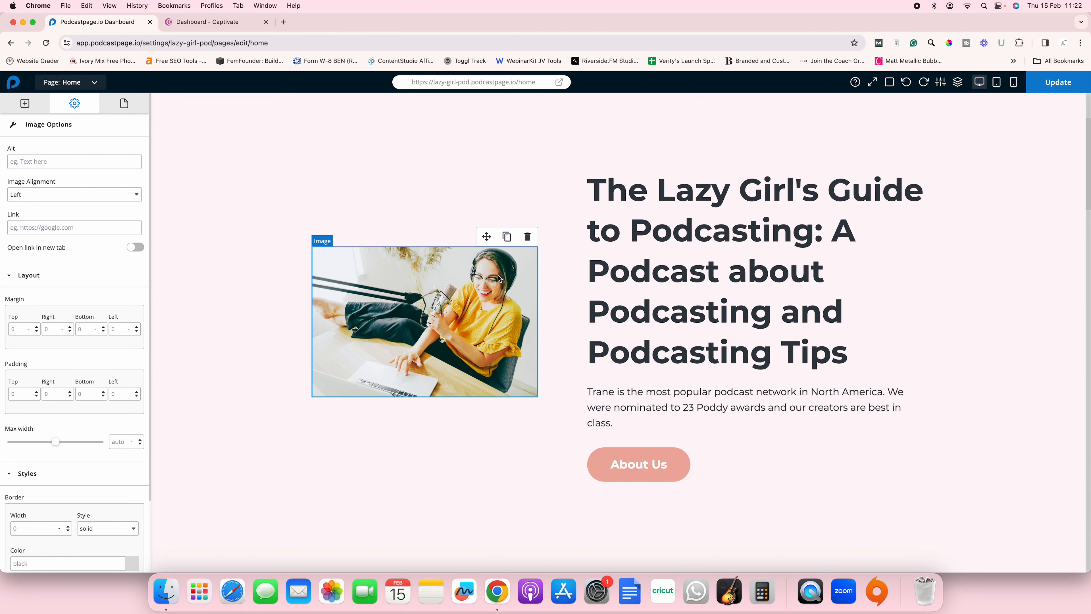
# Look through the homepage from the header and hero section down to the Subscribe & Follow and footer sections
pyautogui.scroll(-8, 498, 278)
pyautogui.scroll(8, 498, 278)
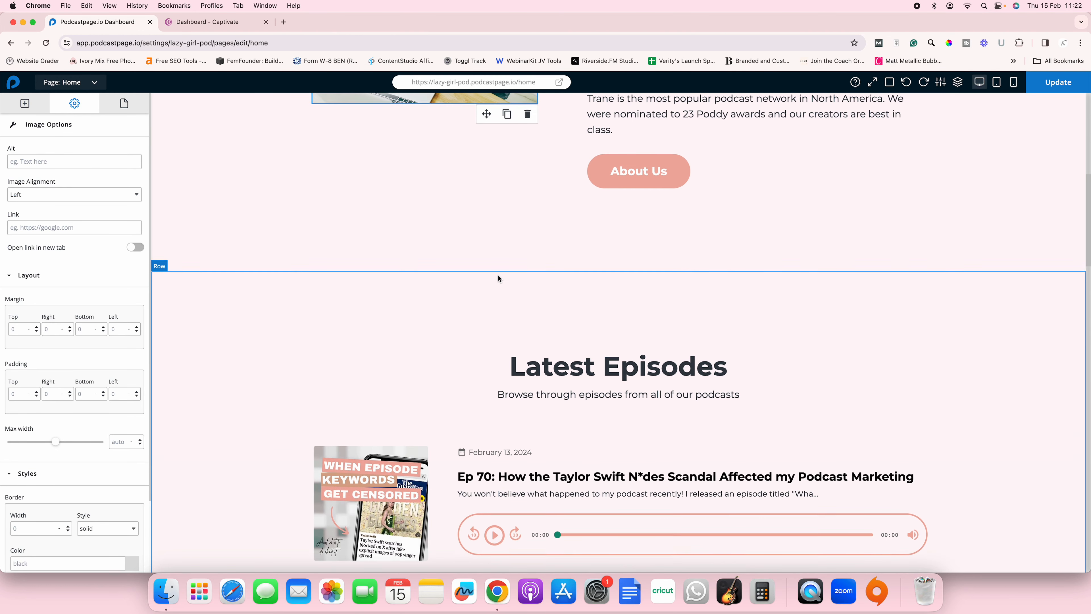
pyautogui.scroll(3, 498, 278)
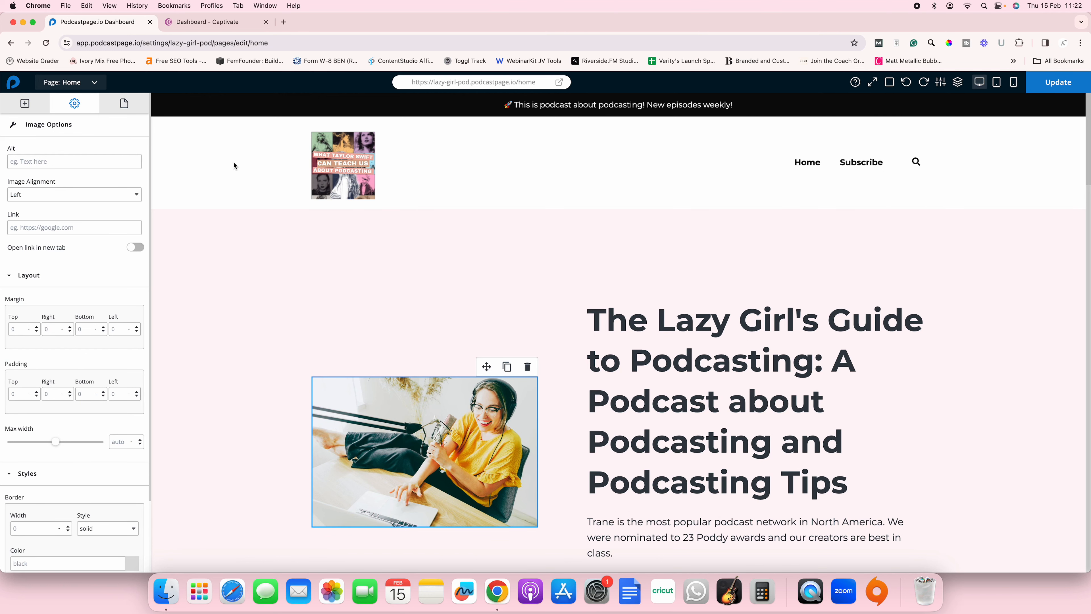
pyautogui.click(61, 87)
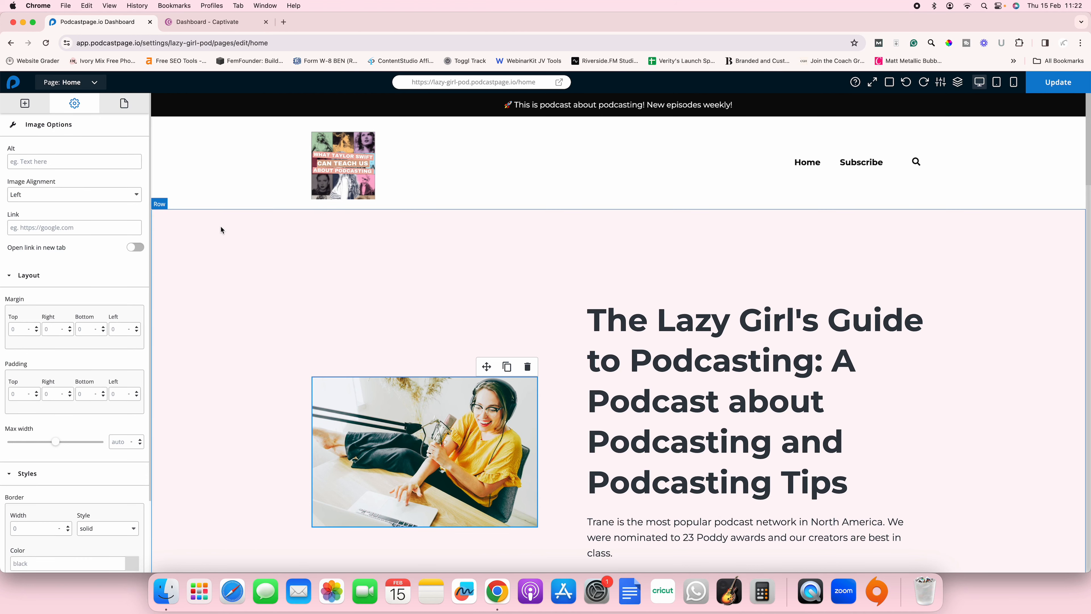
pyautogui.scroll(-4, 221, 230)
pyautogui.scroll(-5, 220, 234)
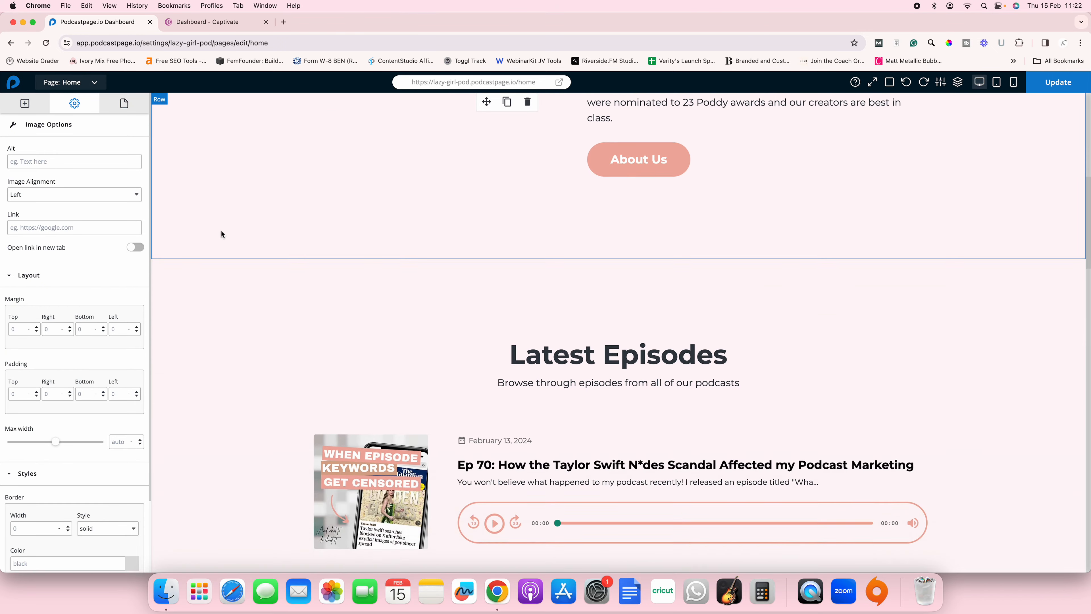
pyautogui.scroll(10, 221, 234)
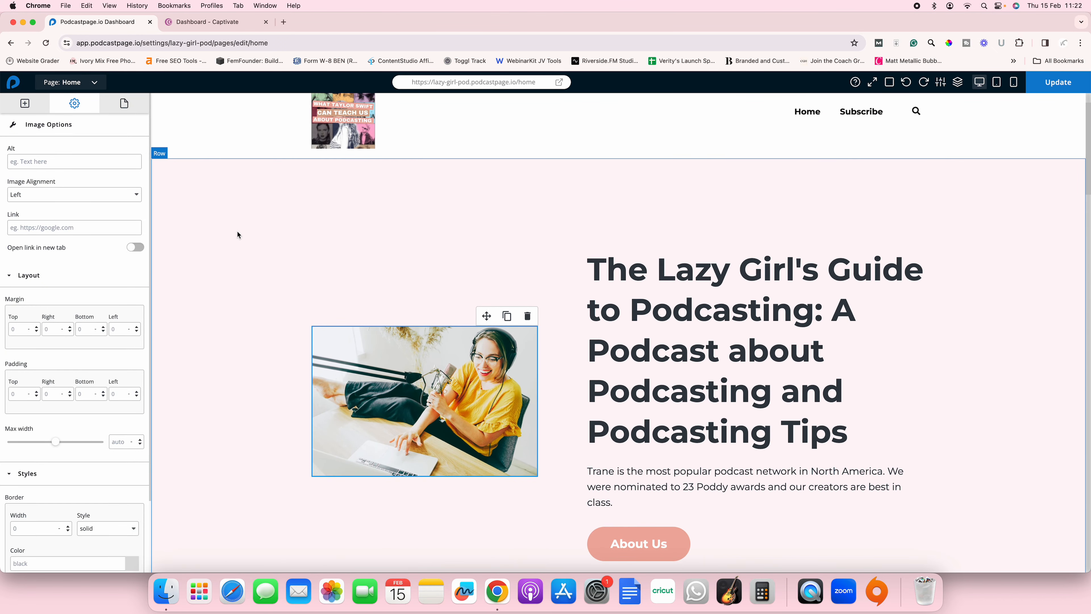
pyautogui.scroll(-10, 237, 235)
pyautogui.scroll(-10, 237, 234)
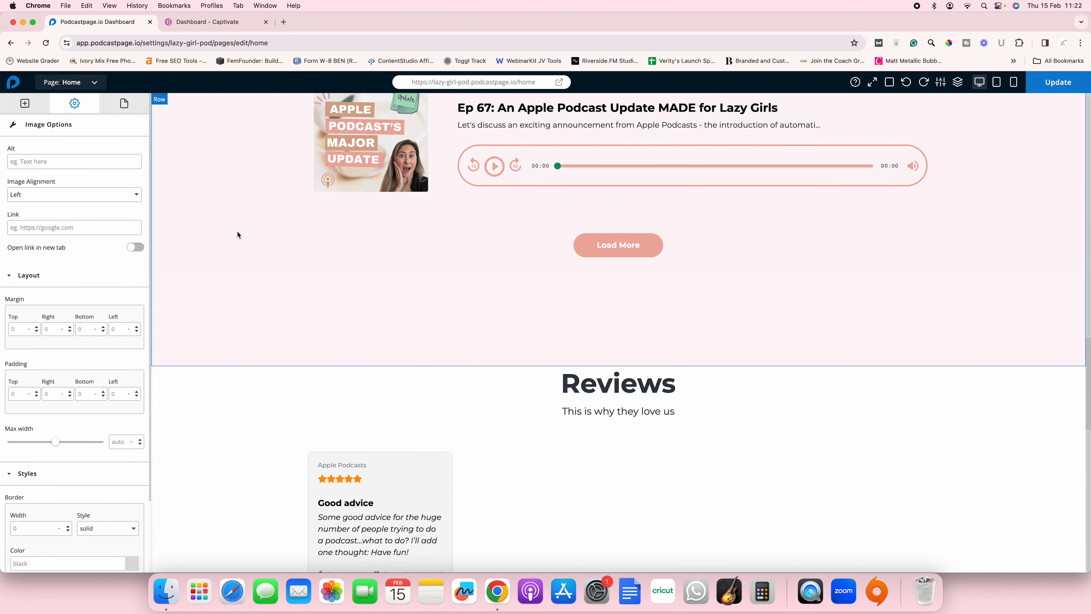
pyautogui.scroll(-4, 238, 234)
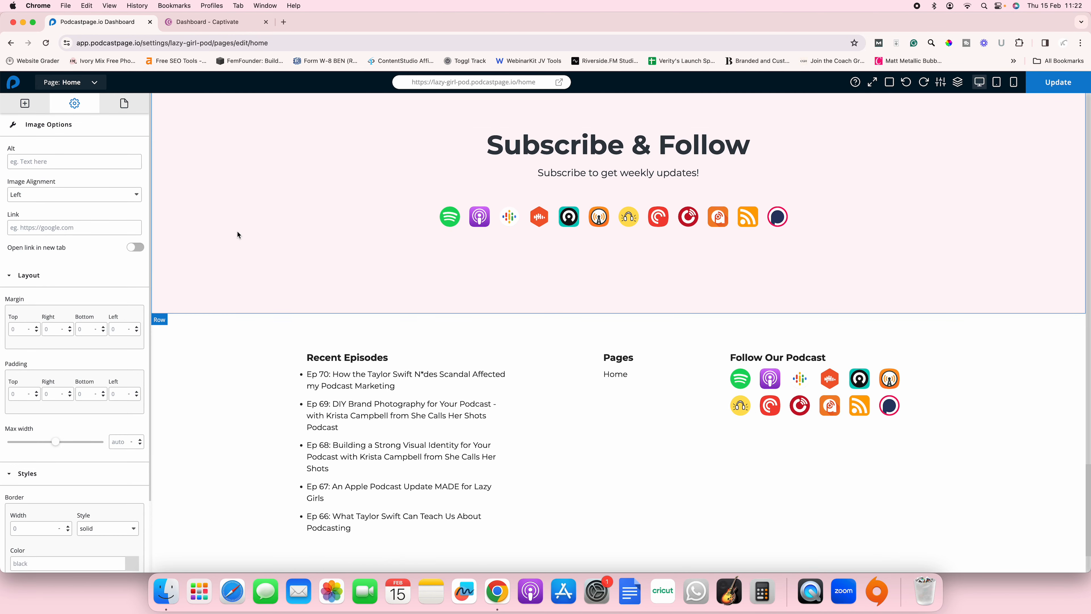
pyautogui.scroll(20, 237, 234)
pyautogui.scroll(-5, 236, 234)
# Save the homepage changes and open the live website in a new browser tab
pyautogui.click(1047, 87)
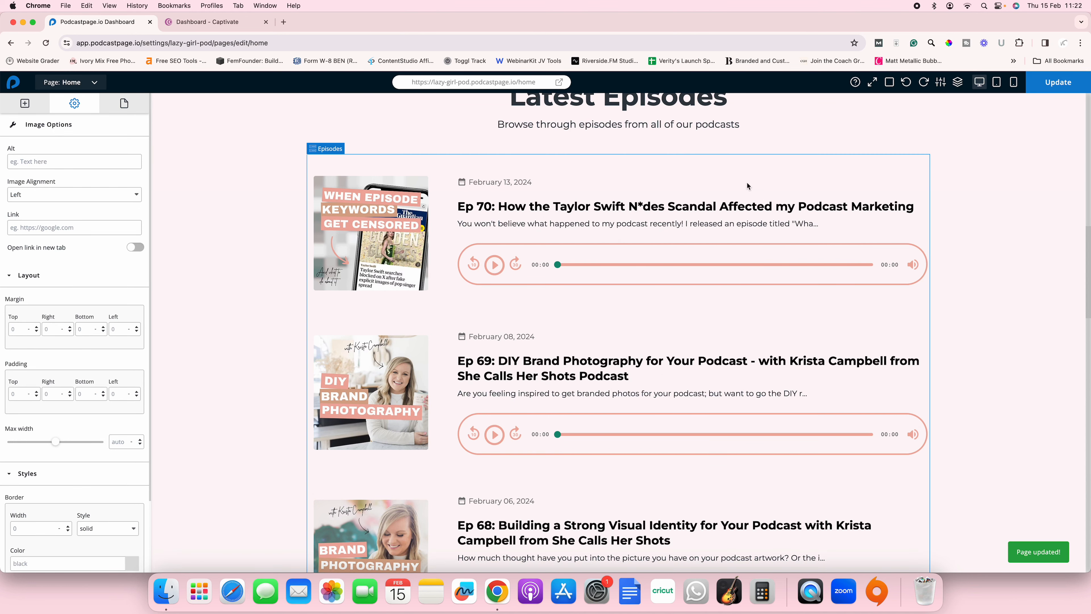
pyautogui.scroll(10, 554, 176)
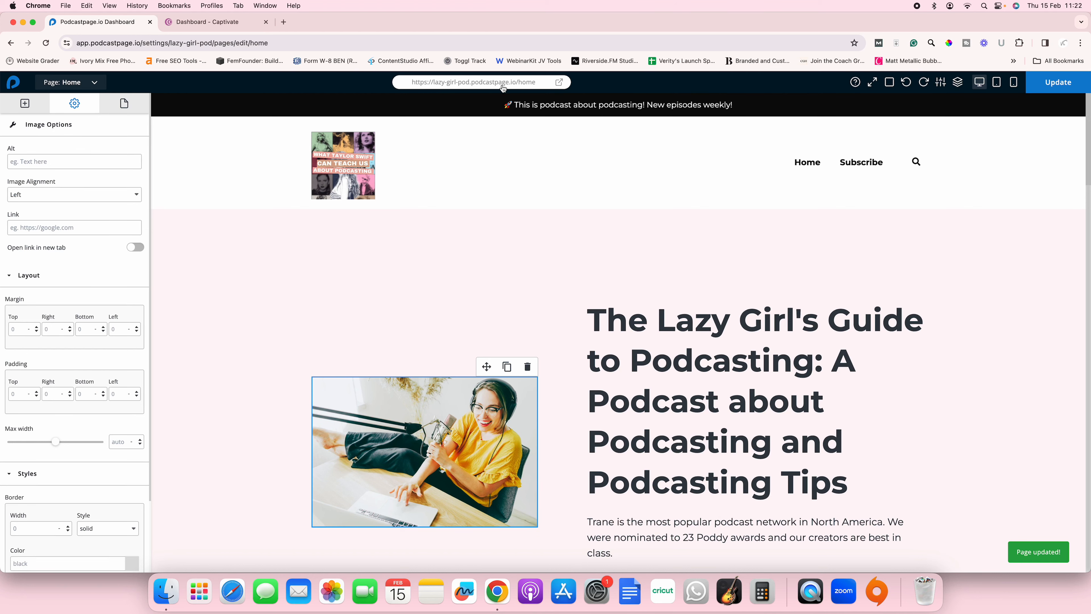
pyautogui.click(558, 83)
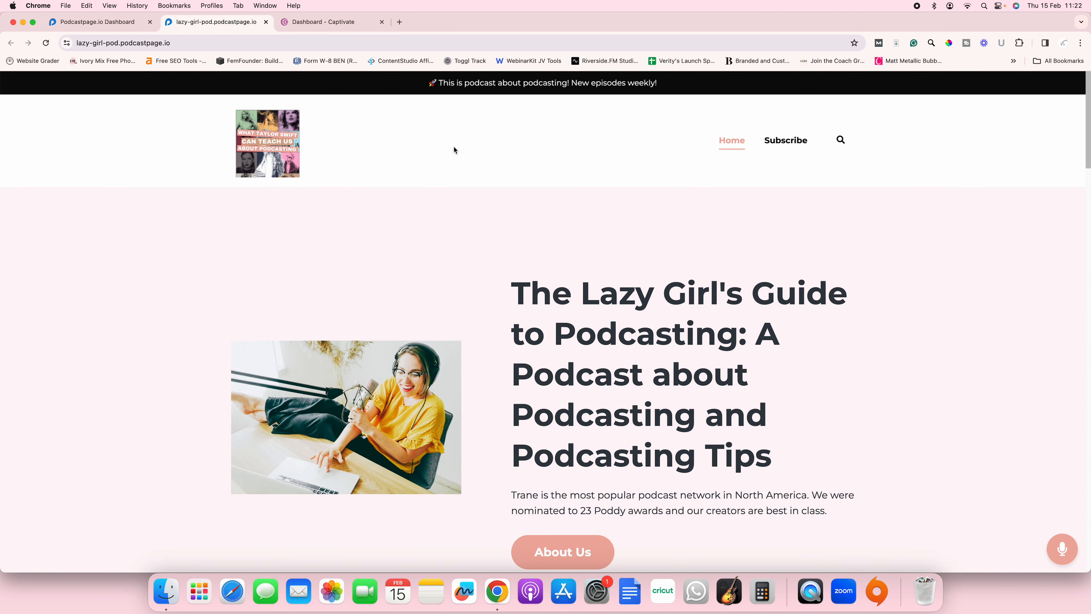
# Examine the live site's web address and look through its homepage down to the Latest Episodes section
pyautogui.click(78, 43)
pyautogui.click(77, 43)
pyautogui.doubleClick(77, 43)
pyautogui.click(109, 44)
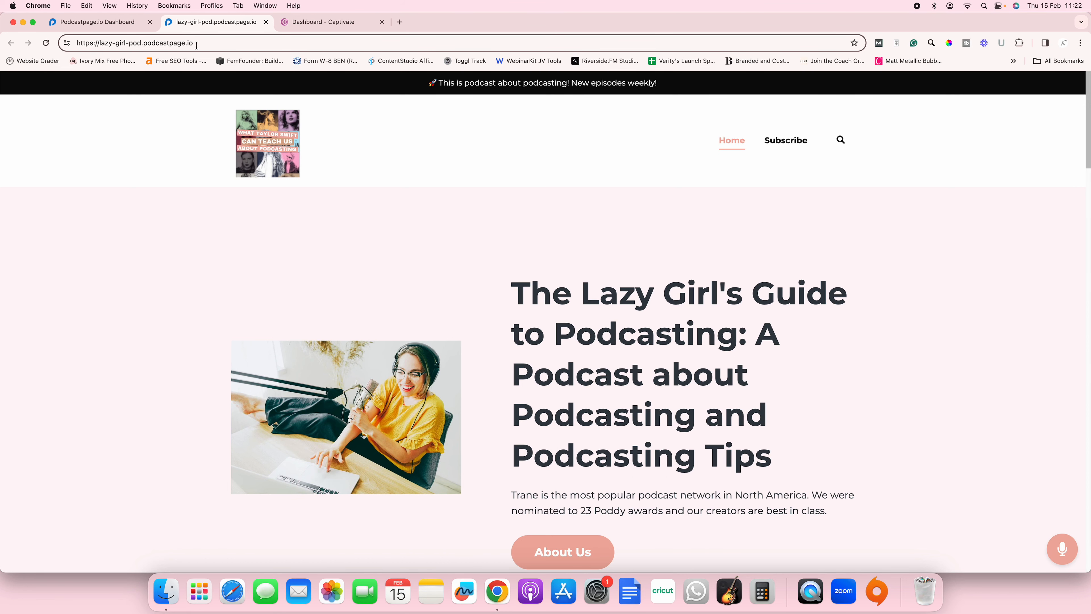
pyautogui.click(394, 202)
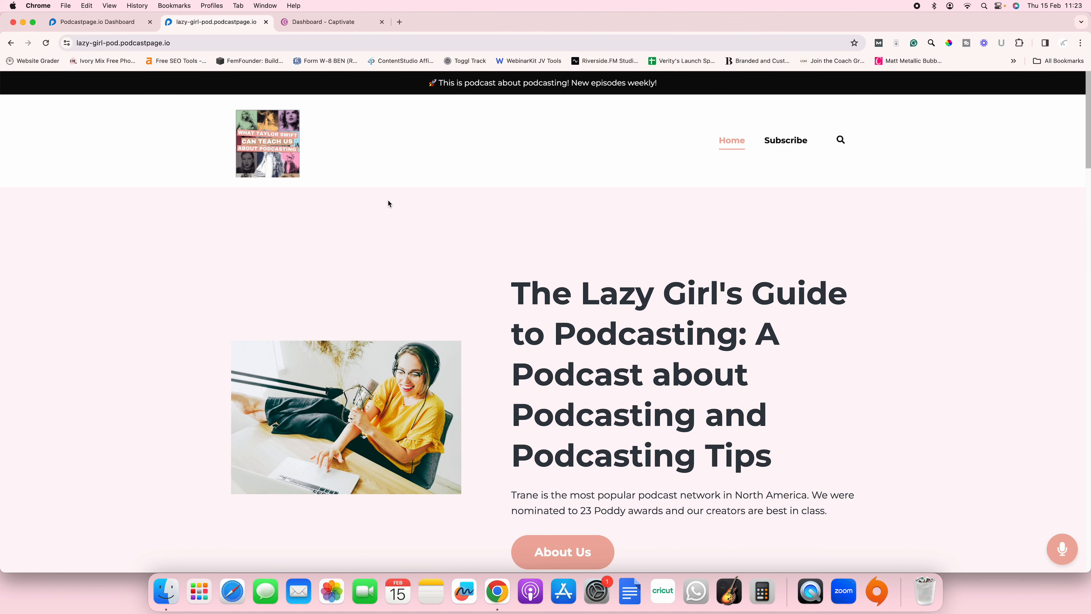
pyautogui.scroll(-7, 388, 203)
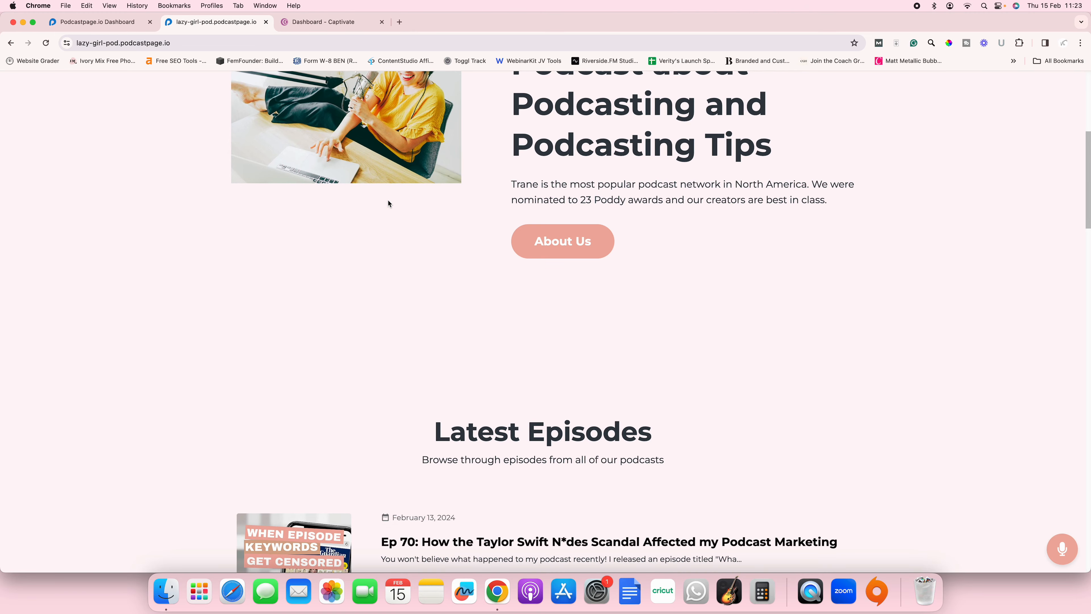
pyautogui.scroll(-6, 388, 200)
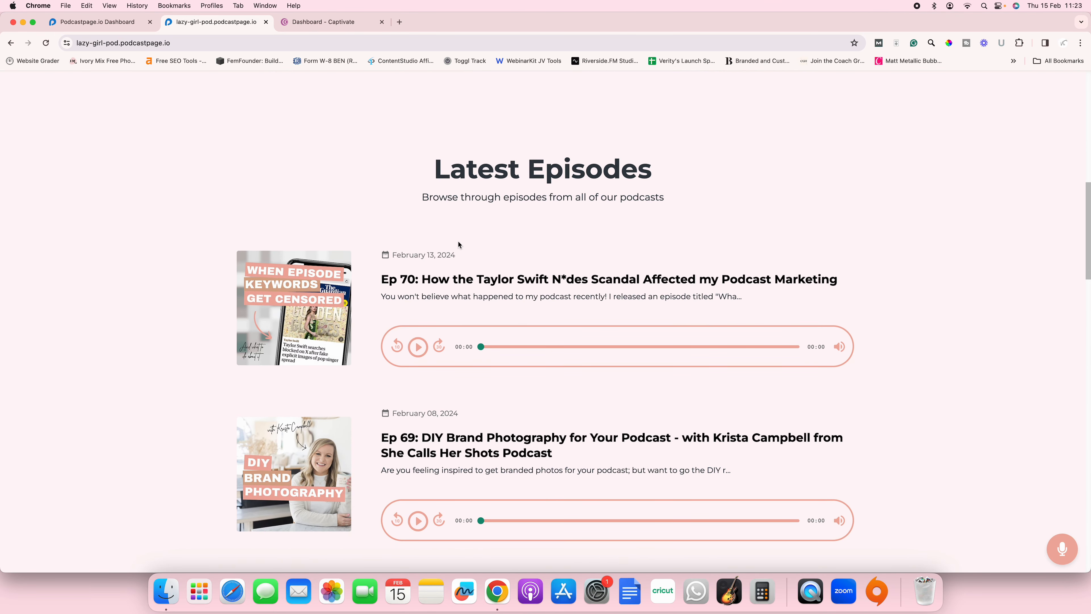
# Open the Ep 70 episode page from Latest Episodes and examine its web address and layout
pyautogui.click(478, 279)
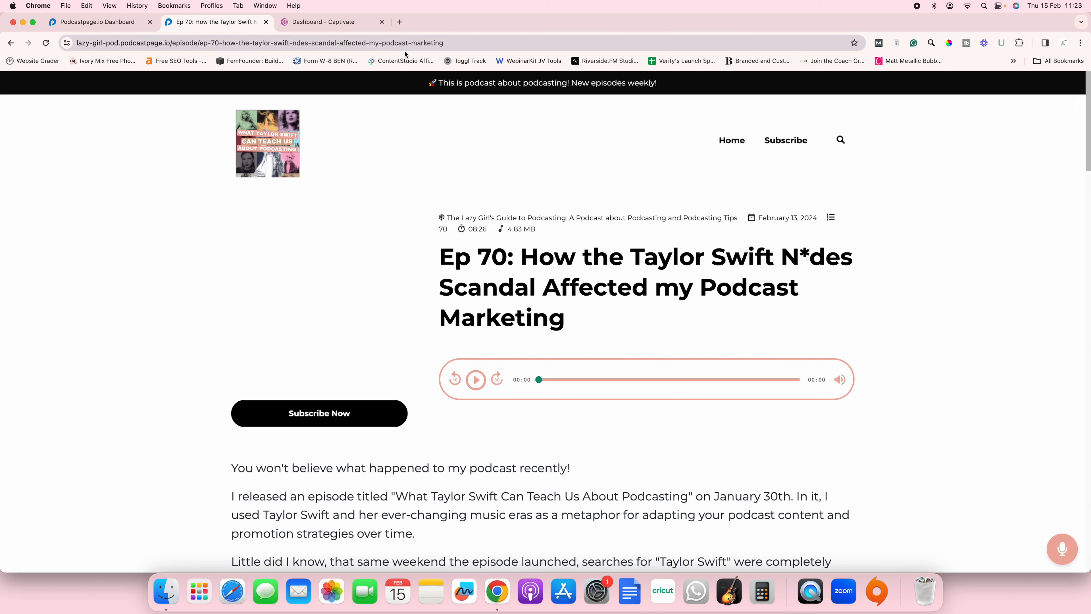
pyautogui.click(395, 43)
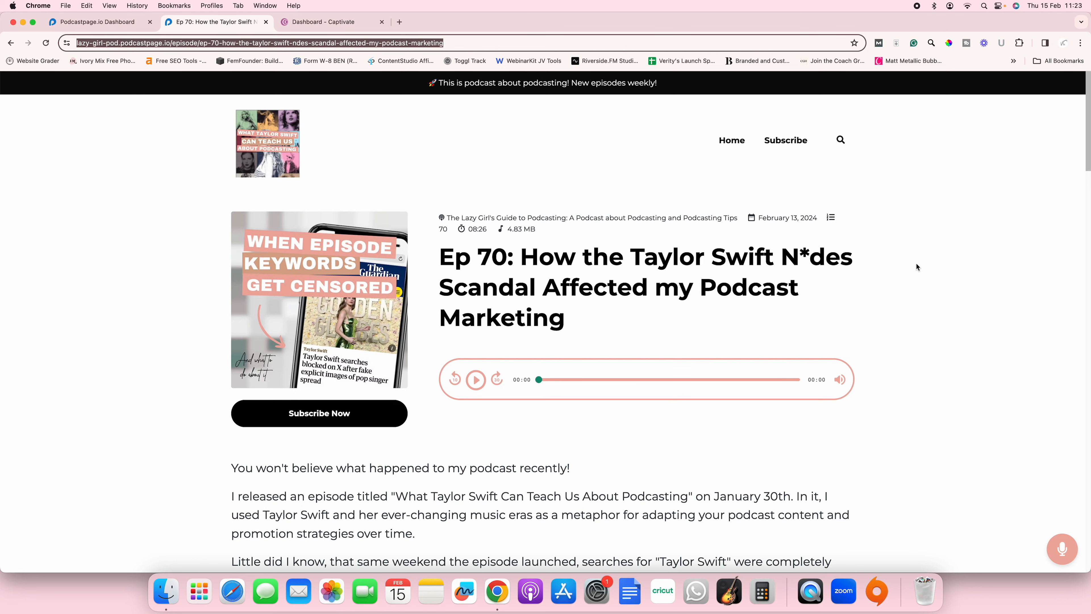
pyautogui.scroll(-2, 901, 259)
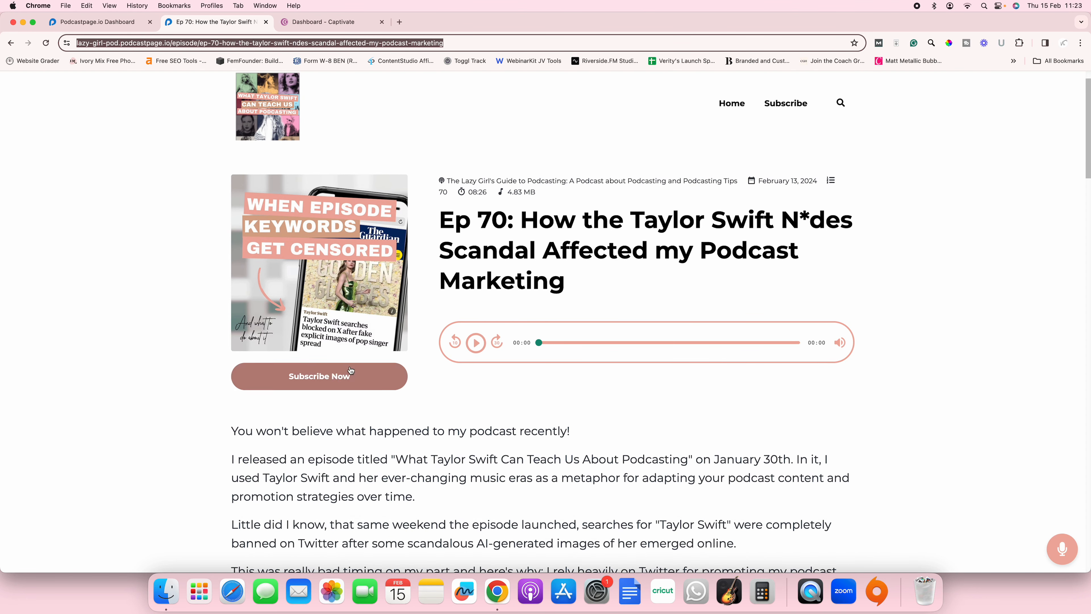
# Examine the listening platforms offered under the episode page's Subscribe Now option, and close the list
pyautogui.click(329, 377)
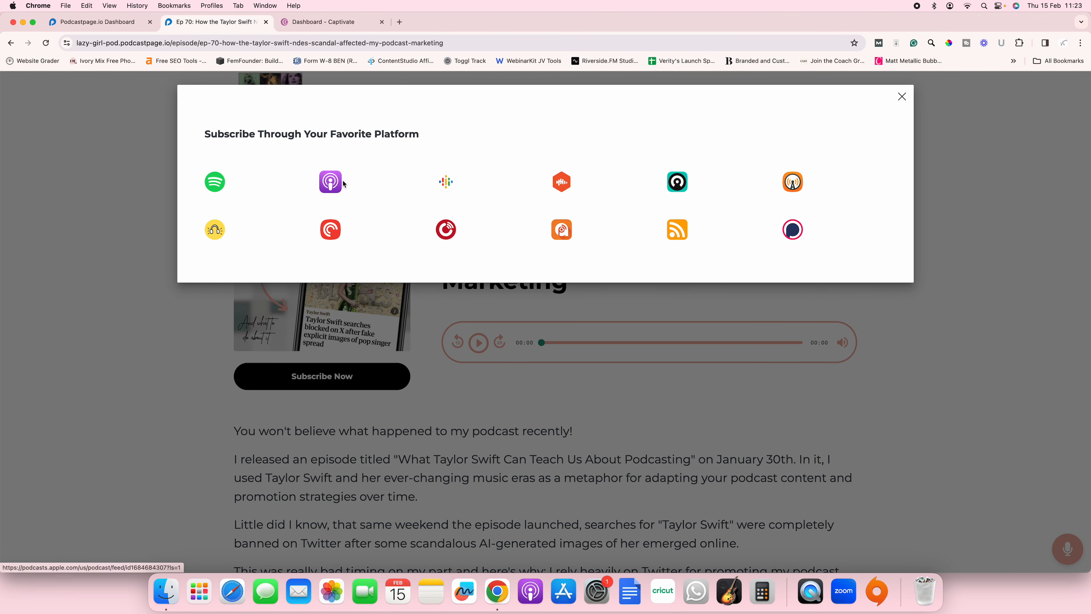
pyautogui.click(902, 97)
pyautogui.scroll(2, 897, 244)
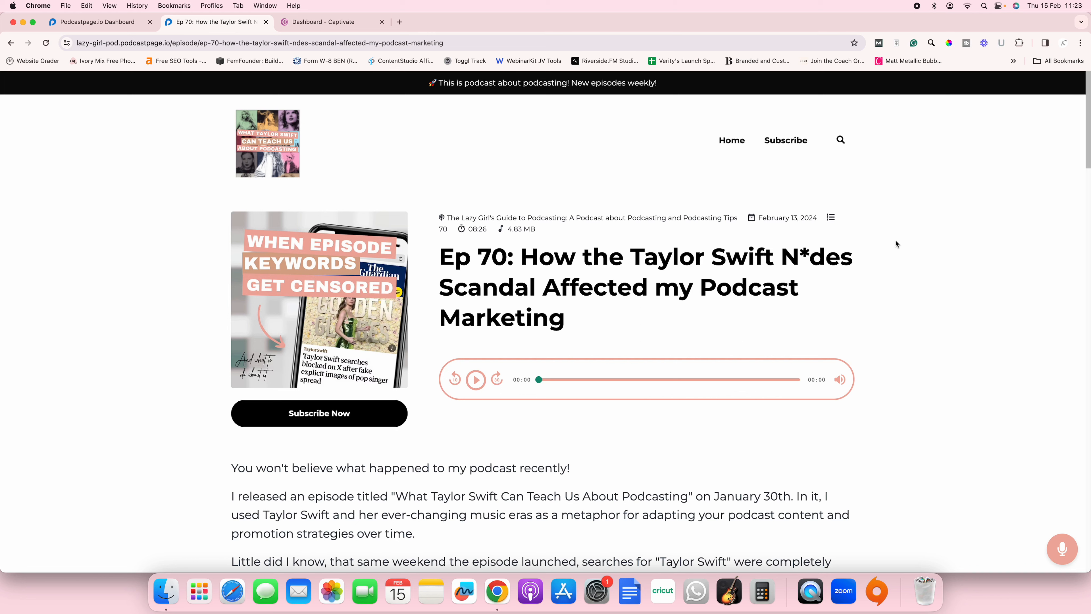
pyautogui.click(322, 415)
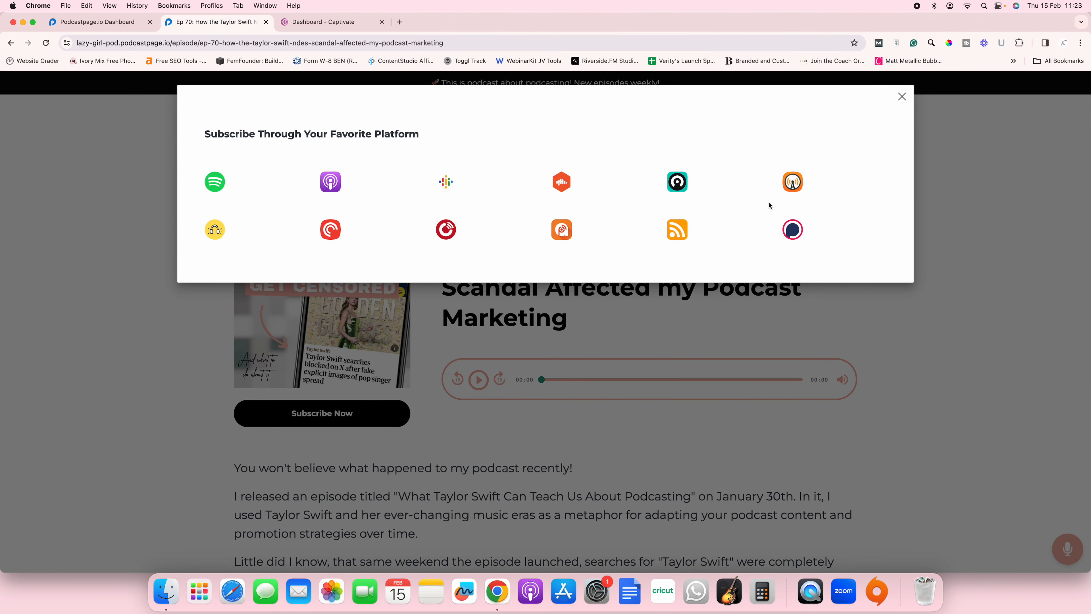
pyautogui.click(902, 98)
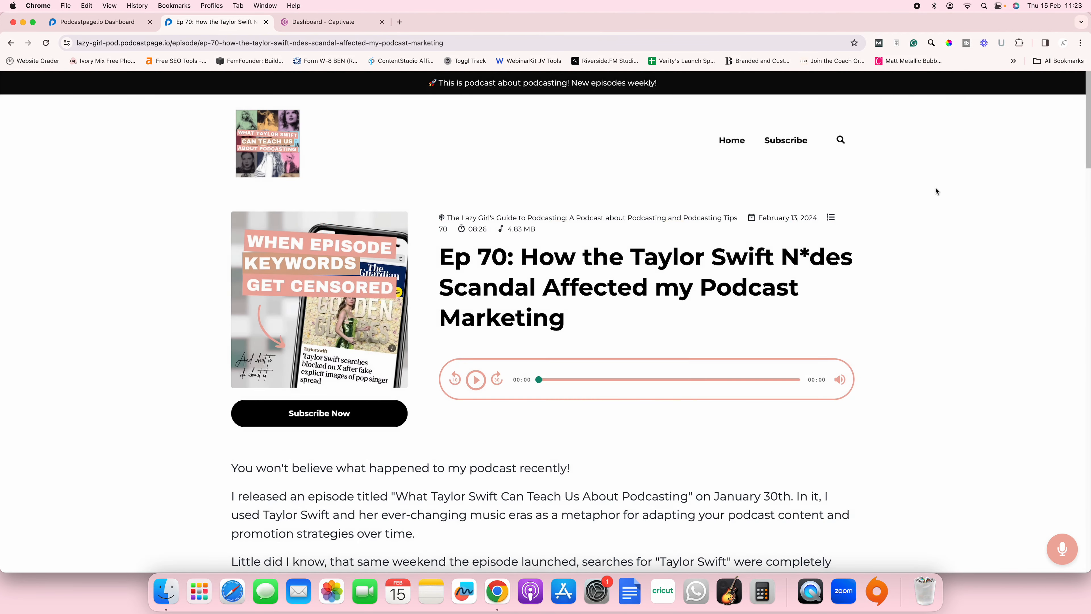